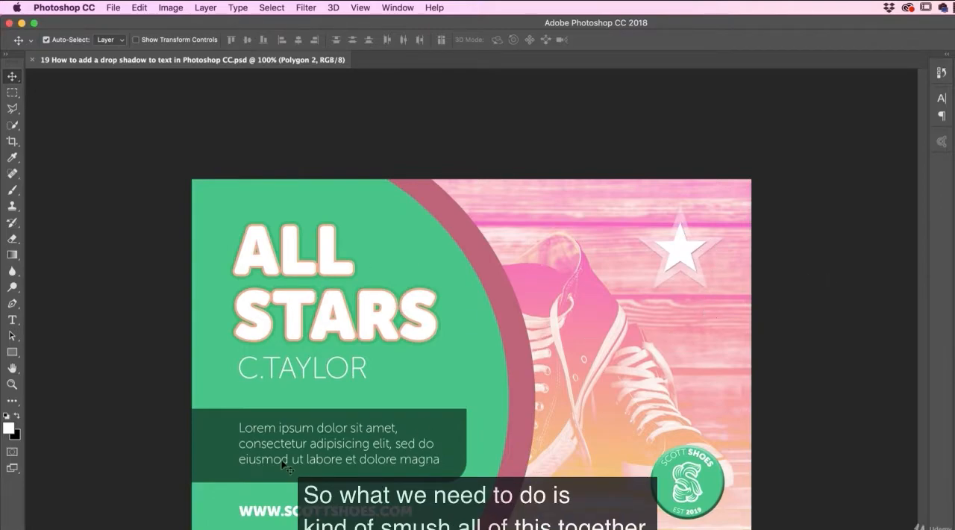
# Step: Move the ALL STARS headline slightly and undo the move
pyautogui.click(345, 323)
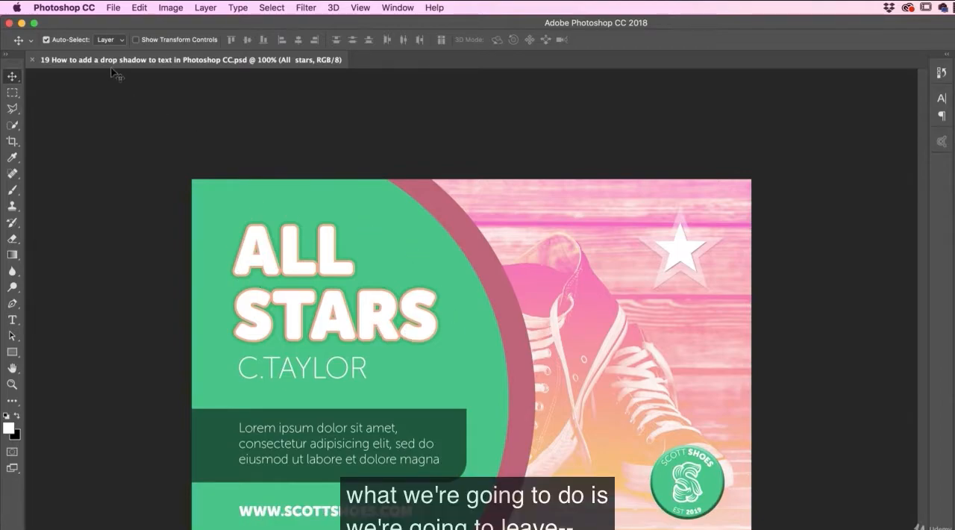
pyautogui.click(113, 8)
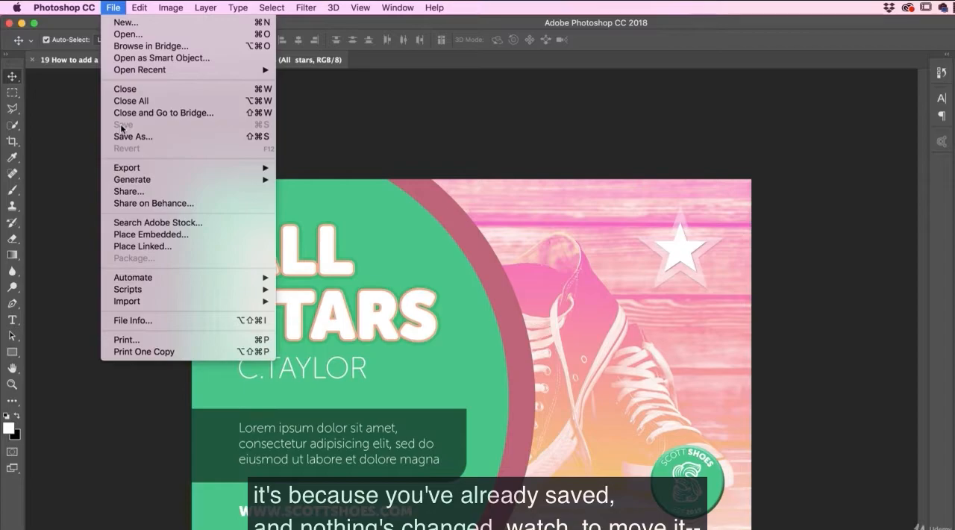
pyautogui.click(361, 122)
pyautogui.moveTo(331, 241); pyautogui.dragTo(340, 245)
pyautogui.click(113, 8)
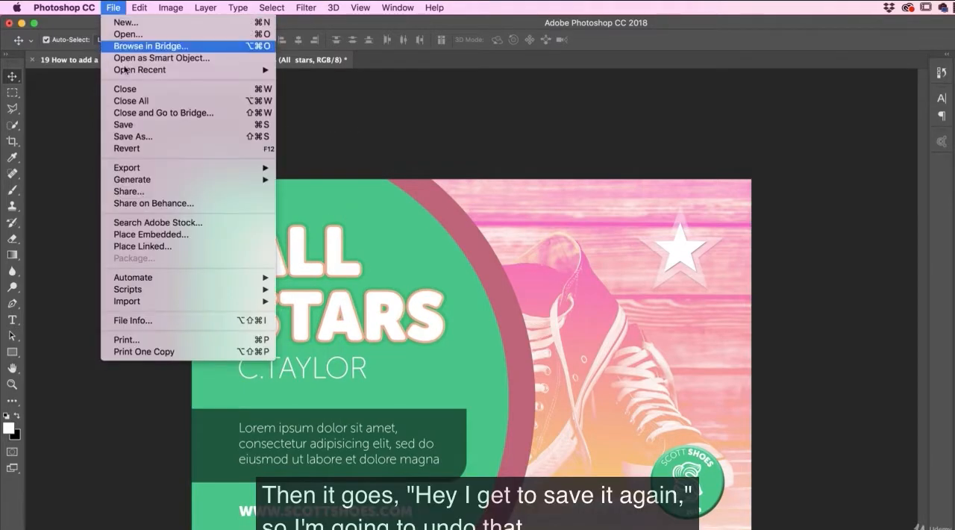
pyautogui.click(140, 124)
pyautogui.press('super+z')
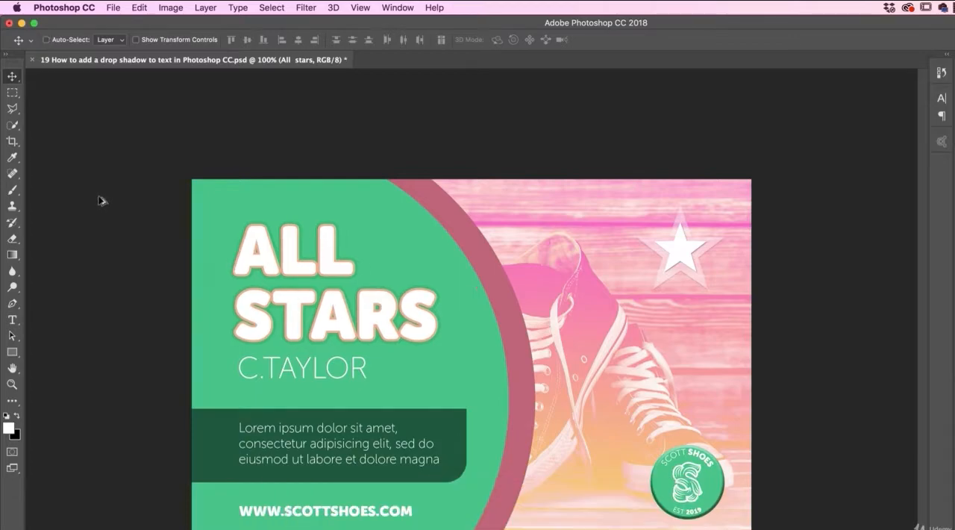
# Step: Save the document, and save a separate Photoshop-format version with layers on the Desktop as Hacked Postcard.psd
pyautogui.click(117, 8)
pyautogui.click(139, 124)
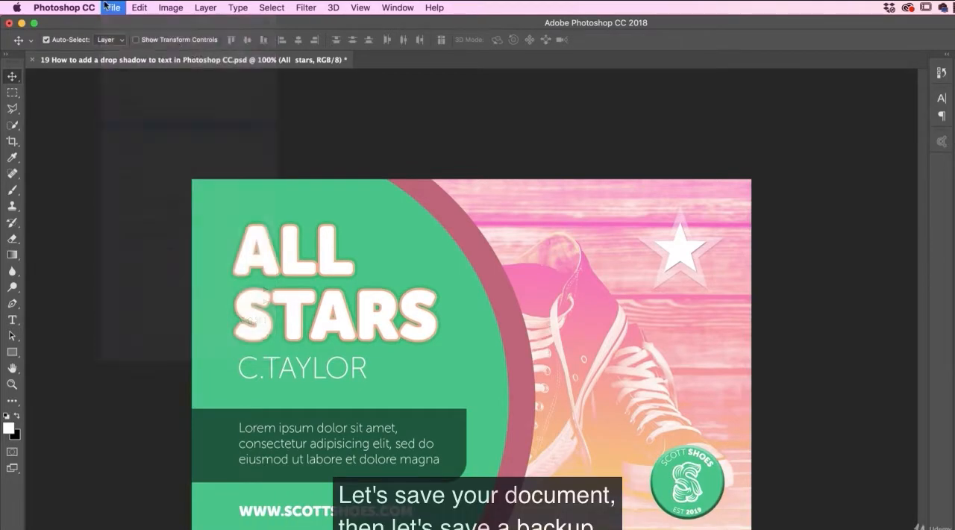
pyautogui.click(112, 7)
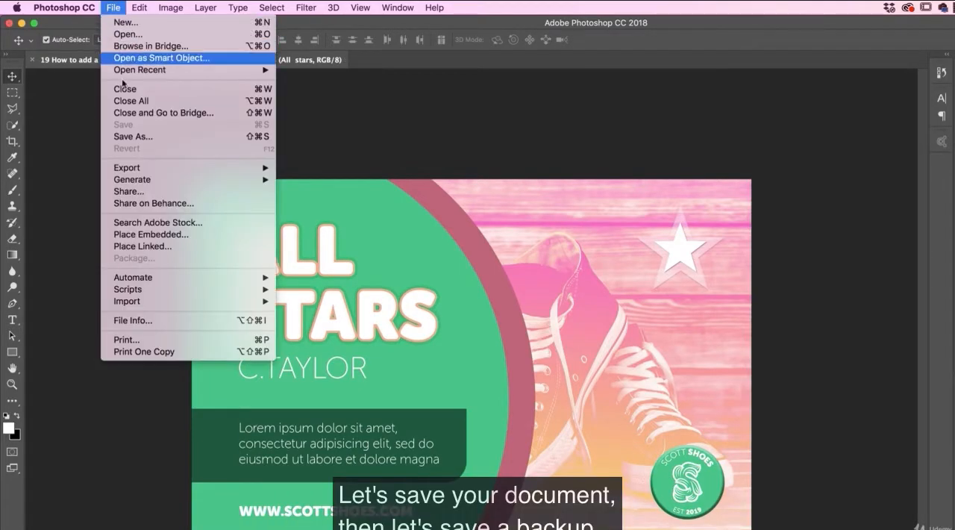
pyautogui.click(131, 137)
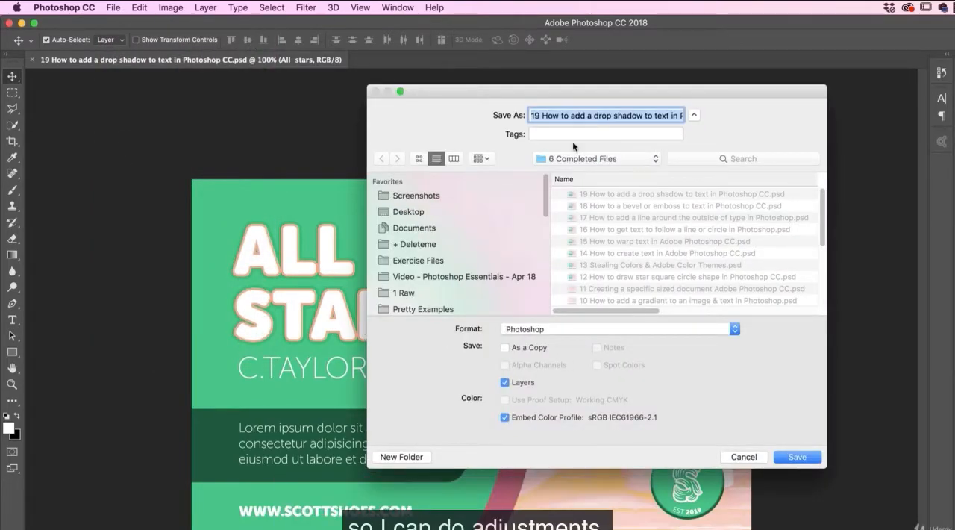
pyautogui.click(417, 213)
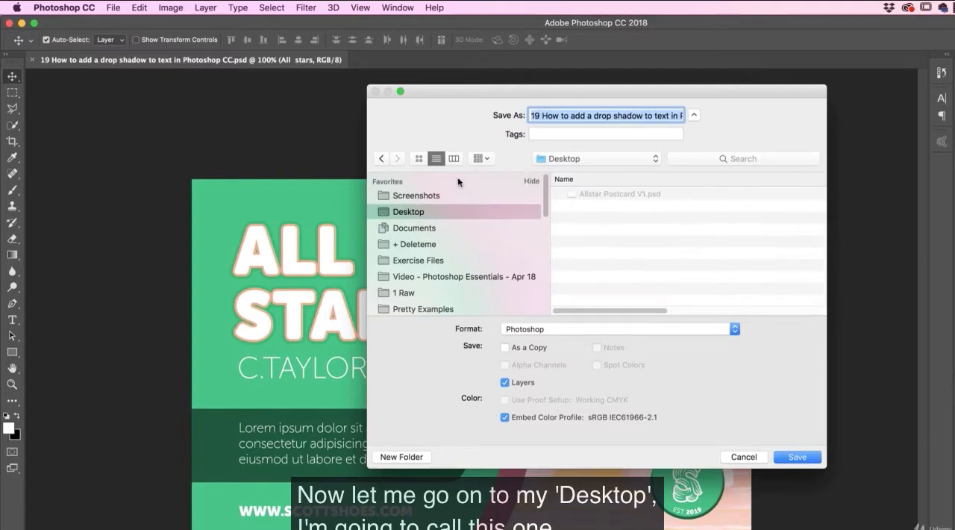
pyautogui.write('Hacked ')
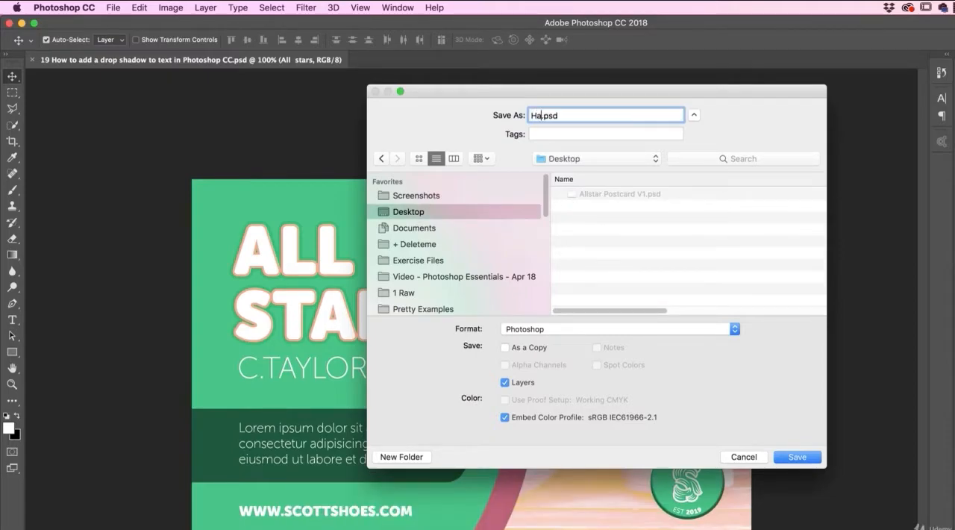
pyautogui.write('Postcard')
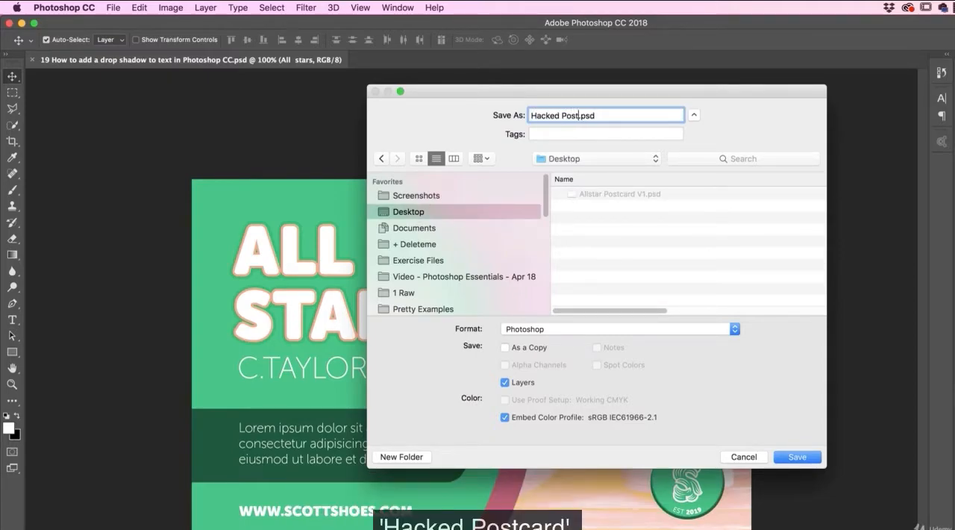
pyautogui.click(799, 455)
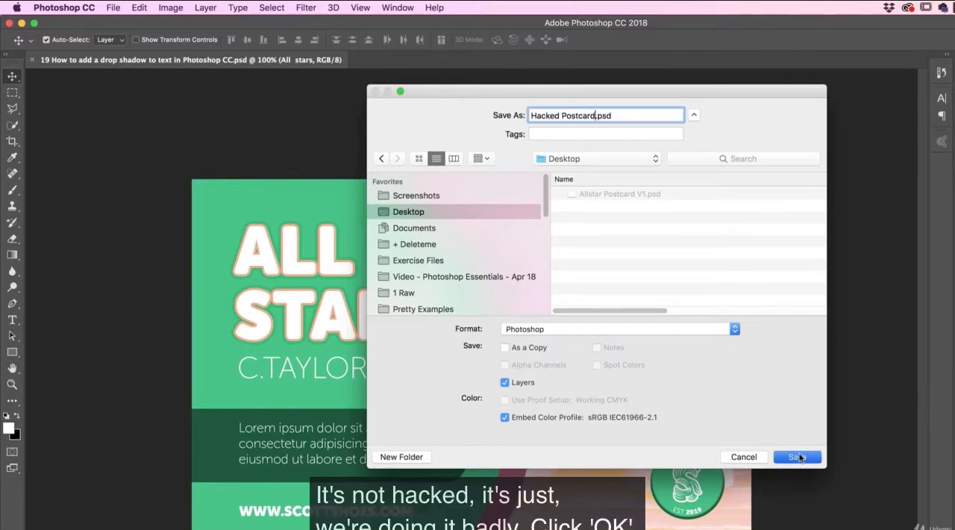
pyautogui.click(747, 292)
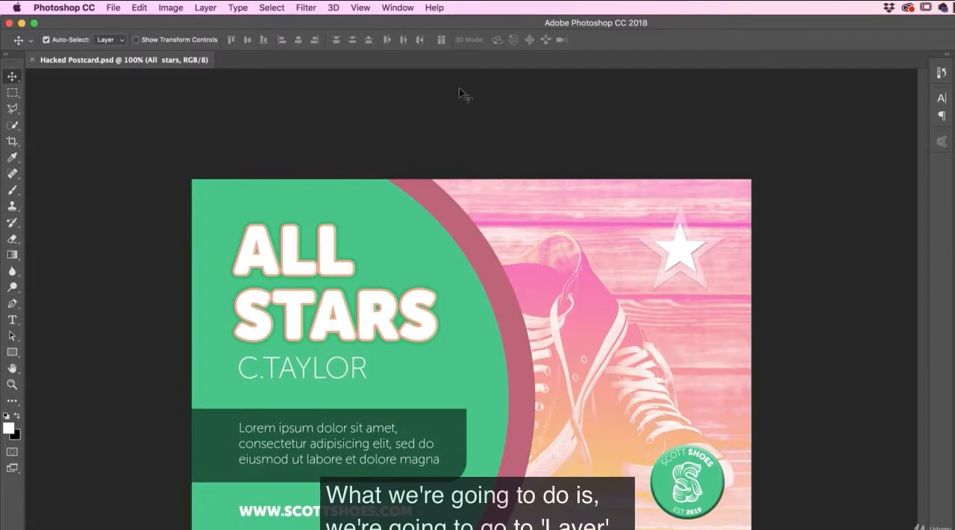
# Step: Flatten the image and convert the locked background into a regular layer named Post Card
pyautogui.click(206, 8)
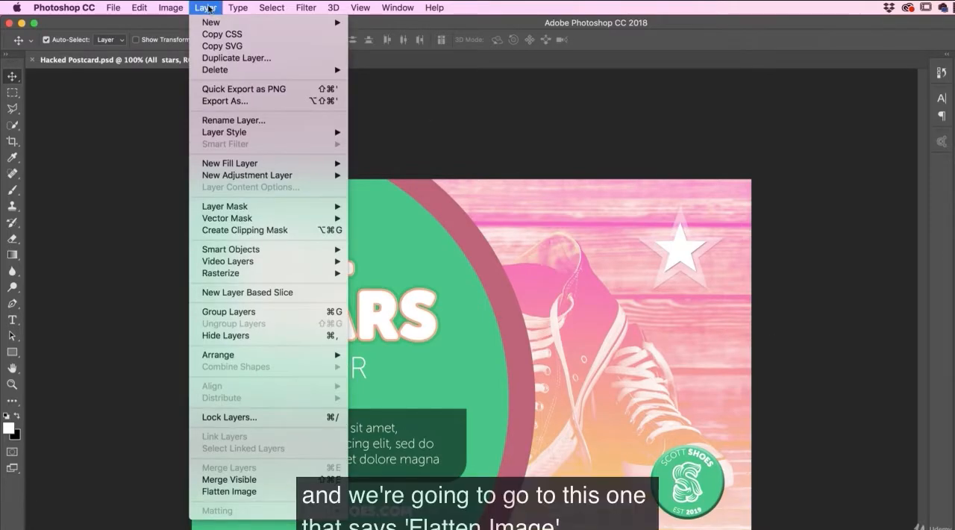
pyautogui.click(230, 491)
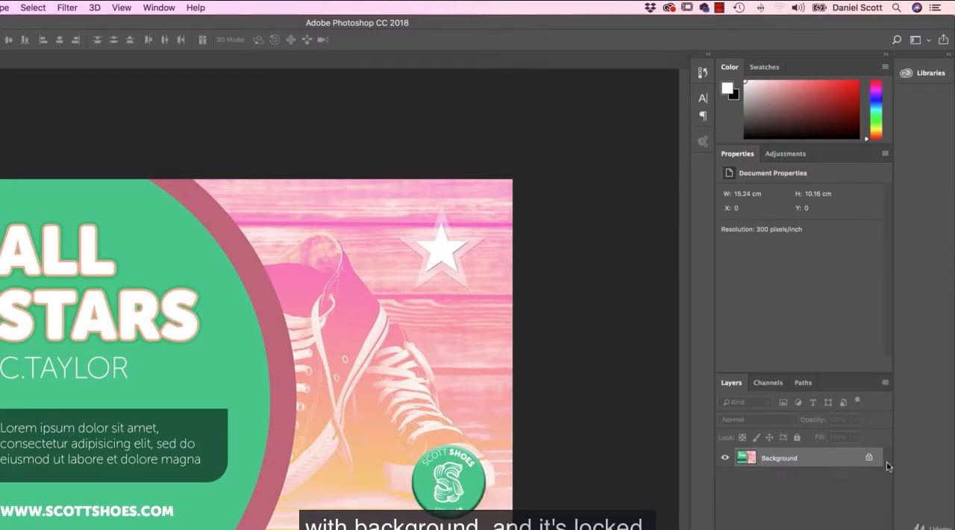
pyautogui.doubleClick(780, 460)
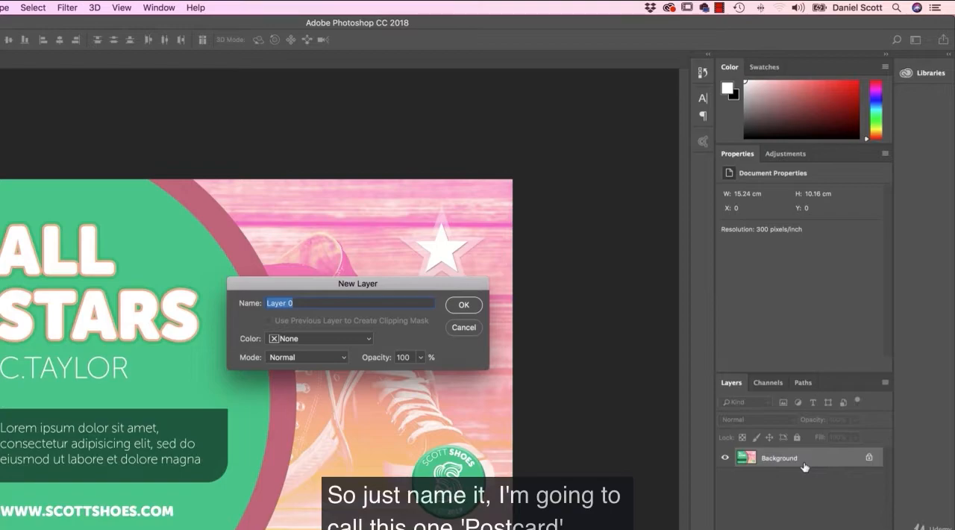
pyautogui.write('Post Card')
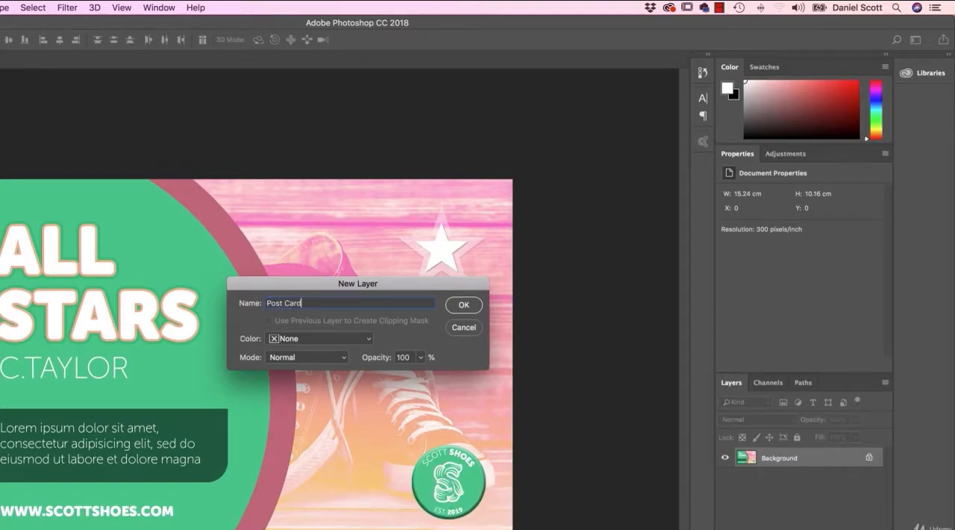
pyautogui.press('Return')
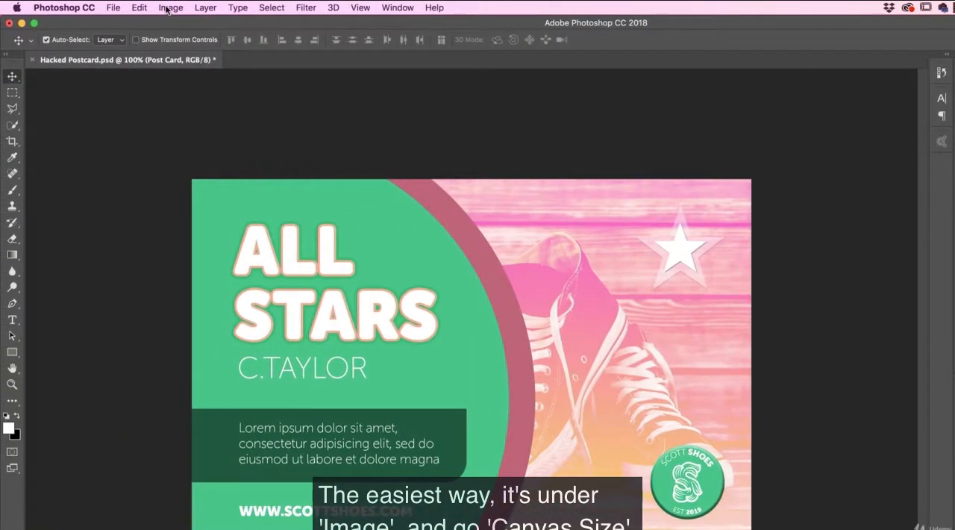
# Step: Enlarge the canvas to 7.5 inches wide by 5.5 inches high, keeping the artwork anchored in the centre
pyautogui.click(169, 8)
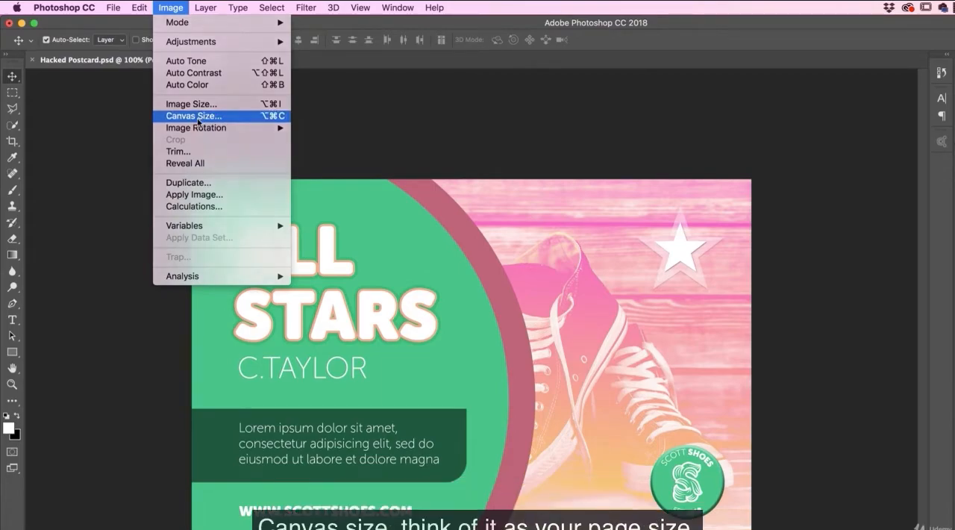
pyautogui.click(198, 117)
pyautogui.click(641, 301)
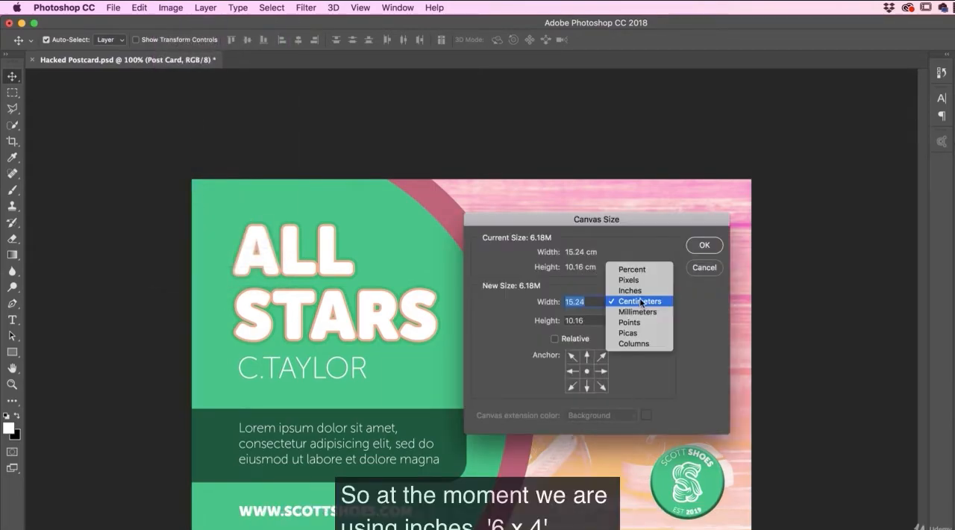
pyautogui.click(630, 290)
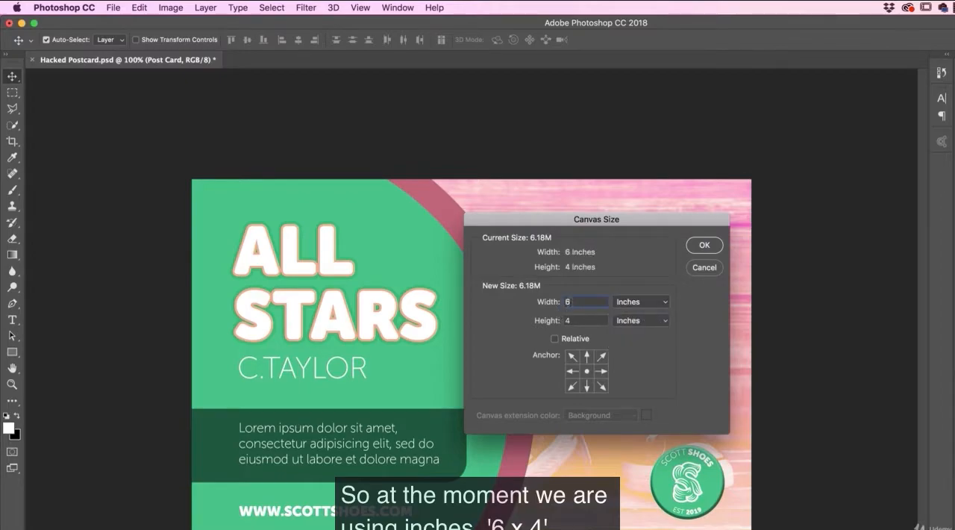
pyautogui.doubleClick(567, 302)
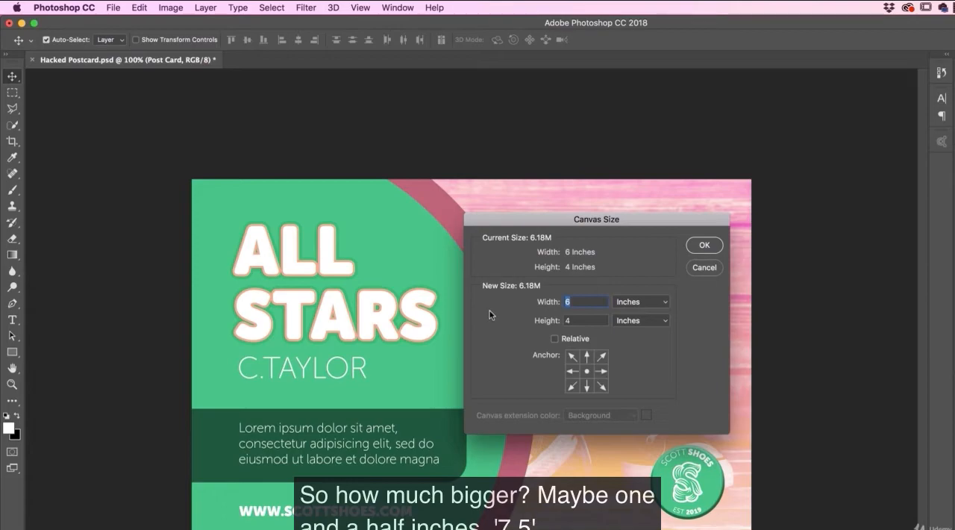
pyautogui.write('7.5')
pyautogui.press('Tab')
pyautogui.press('BackSpace')
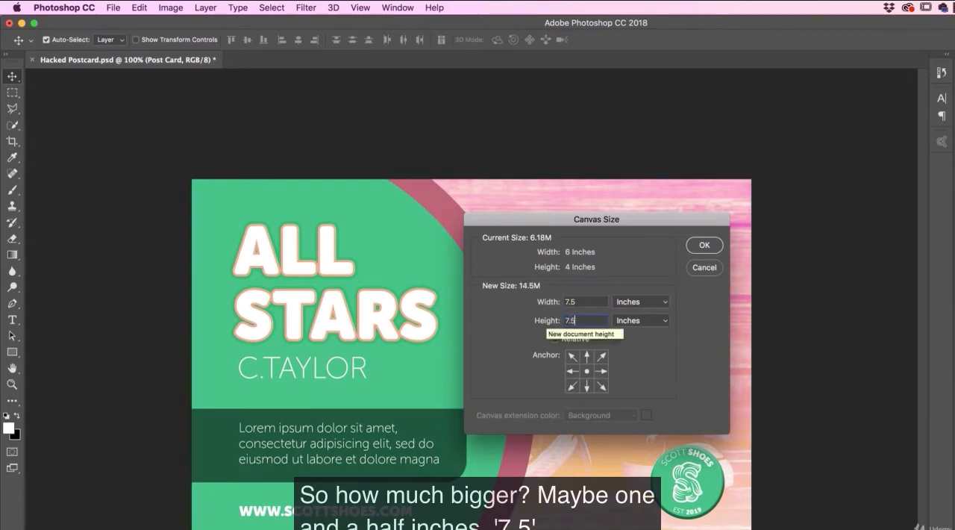
pyautogui.write('5.5')
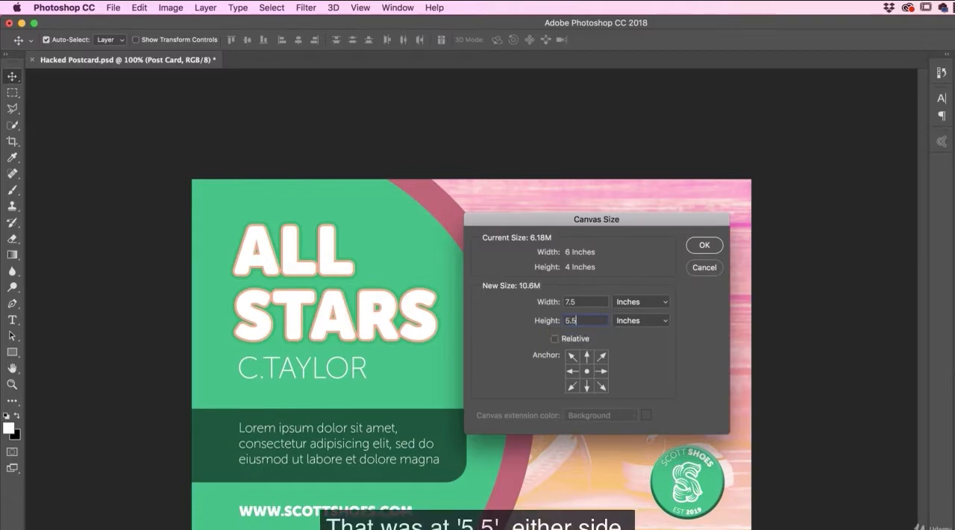
pyautogui.click(702, 247)
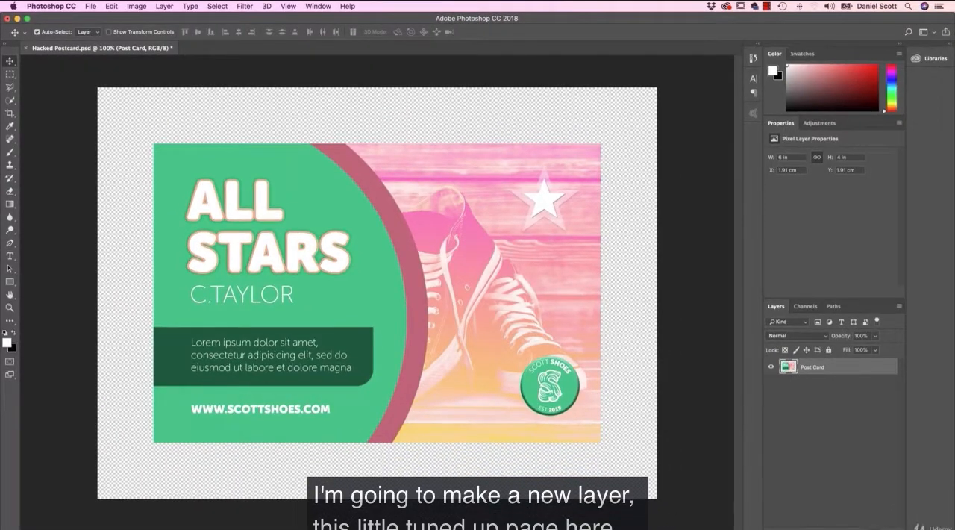
# Step: Add a new layer above Post Card and name it Background
pyautogui.click(881, 526)
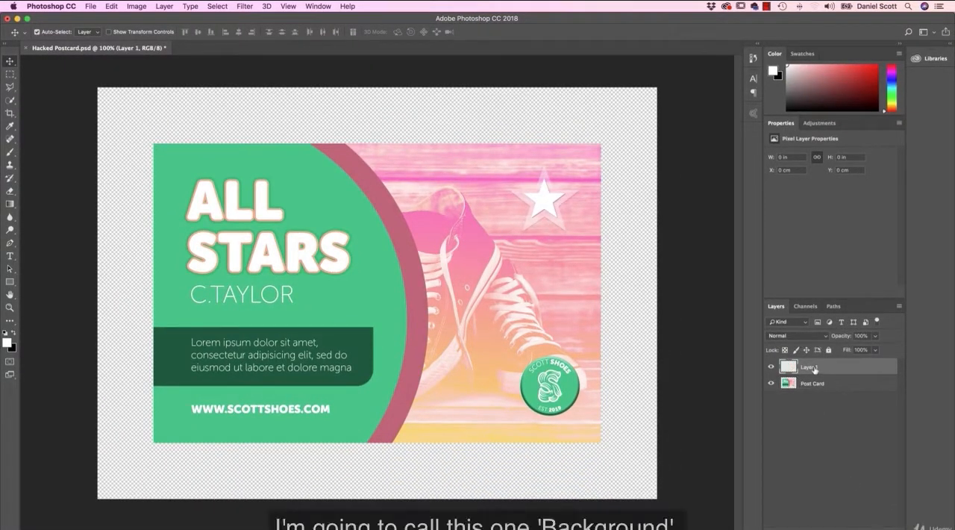
pyautogui.write('Background')
pyautogui.press('Return')
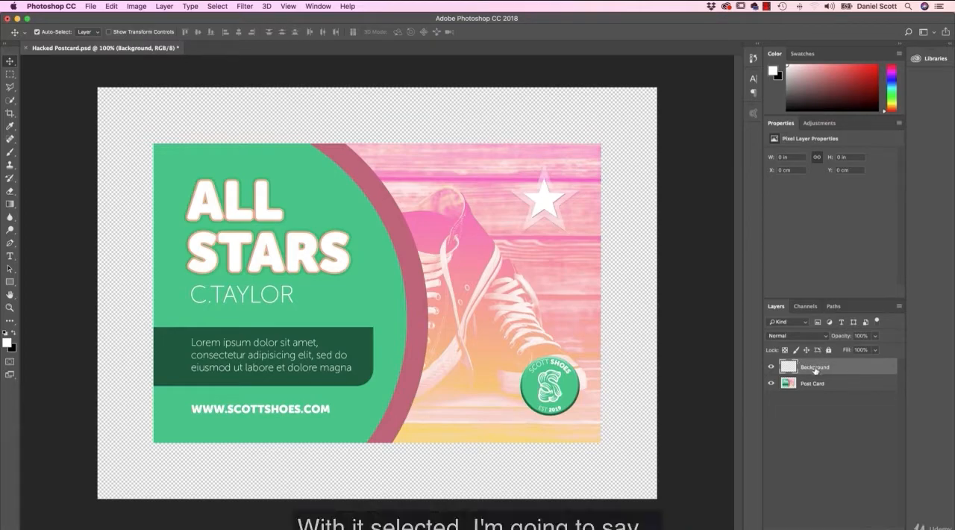
# Step: Fill the Background layer with black in Normal mode at 100% opacity and place it beneath the Post Card layer
pyautogui.click(112, 6)
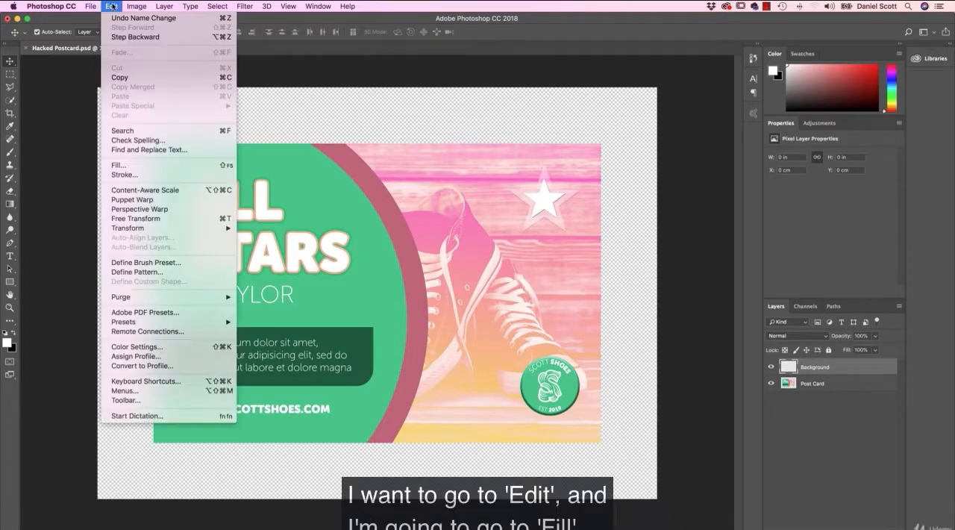
pyautogui.click(148, 165)
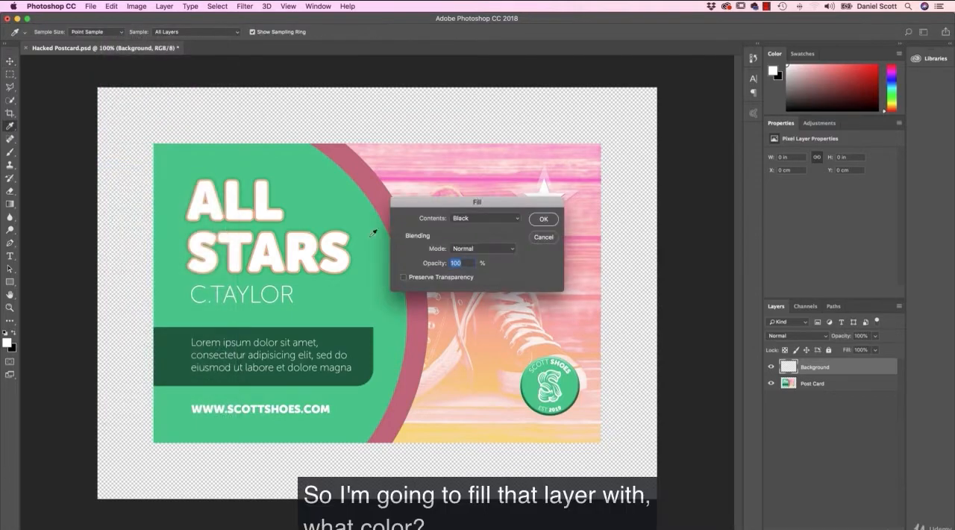
pyautogui.click(466, 219)
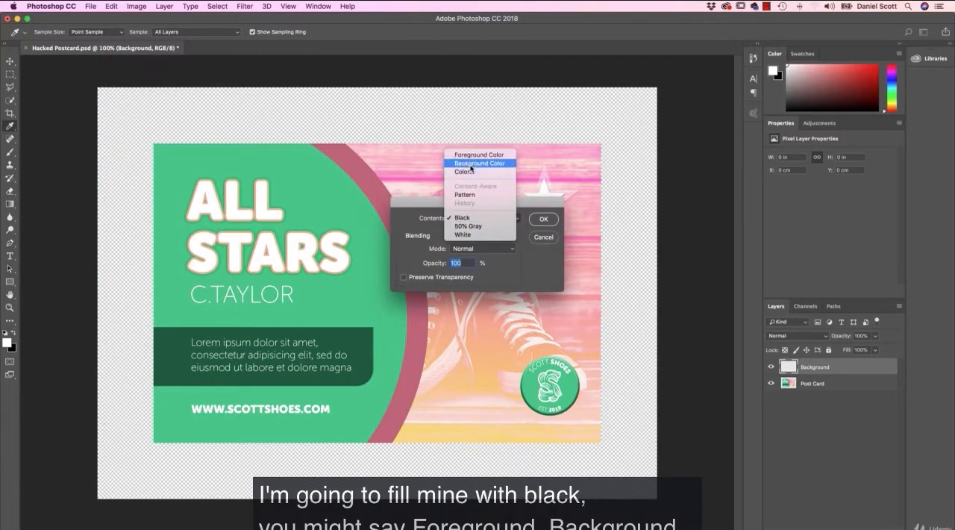
pyautogui.click(467, 217)
pyautogui.click(545, 220)
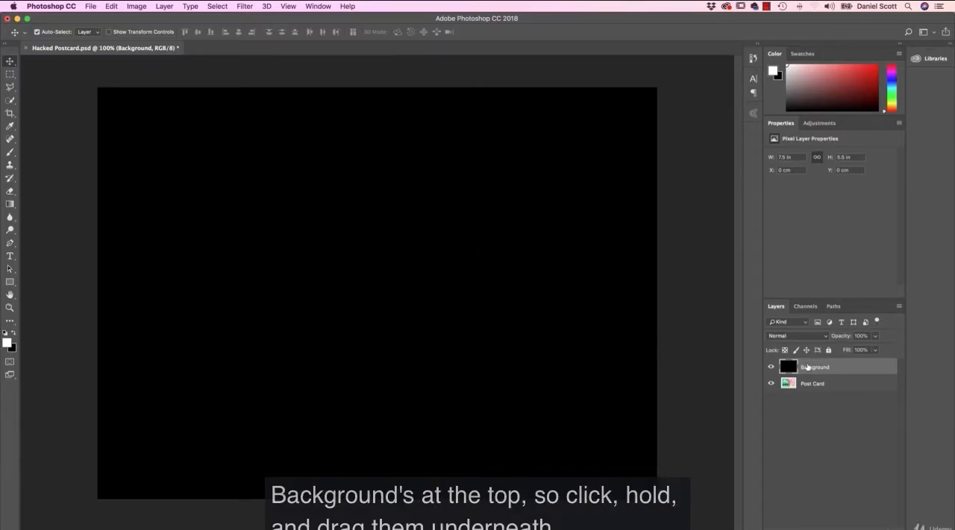
pyautogui.moveTo(817, 369); pyautogui.dragTo(811, 388)
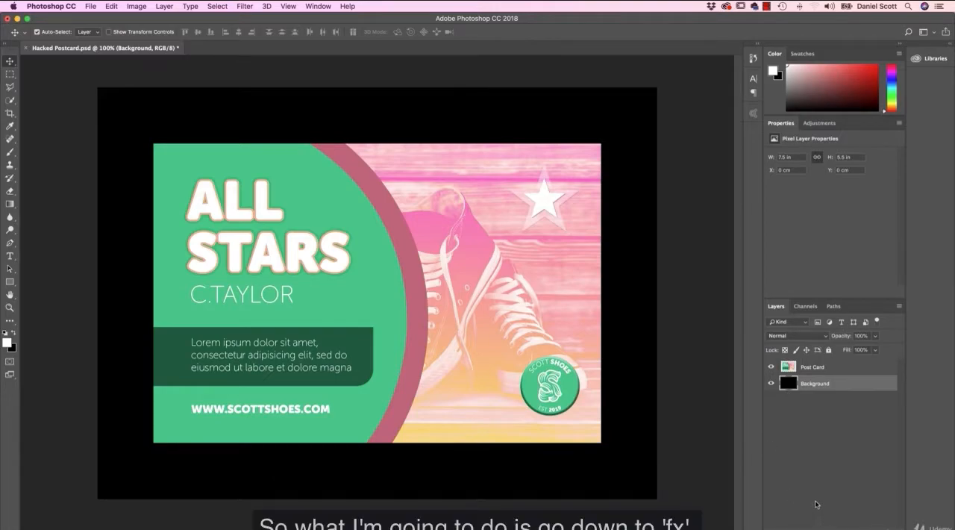
# Step: Add a linear yellow-to-pink Gradient Overlay to the Background layer in Normal mode at 100% opacity
pyautogui.click(820, 527)
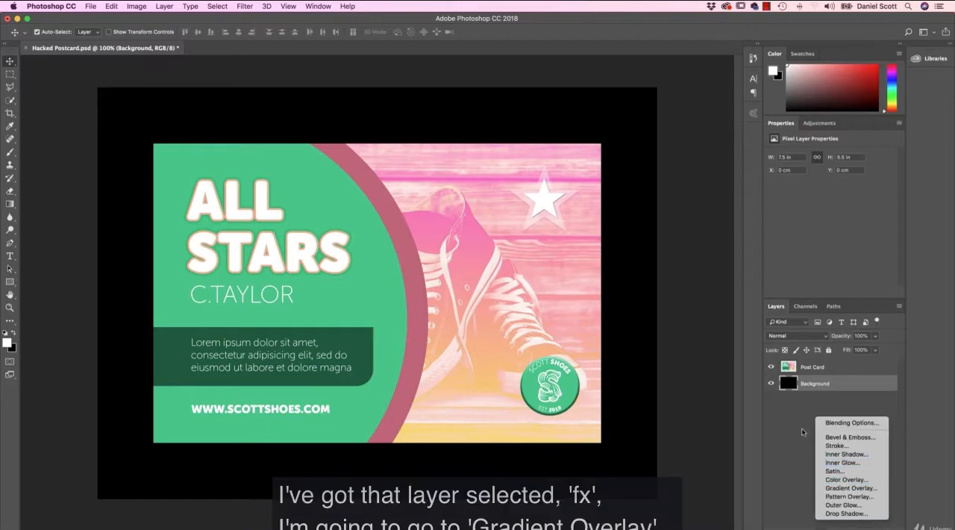
pyautogui.click(840, 488)
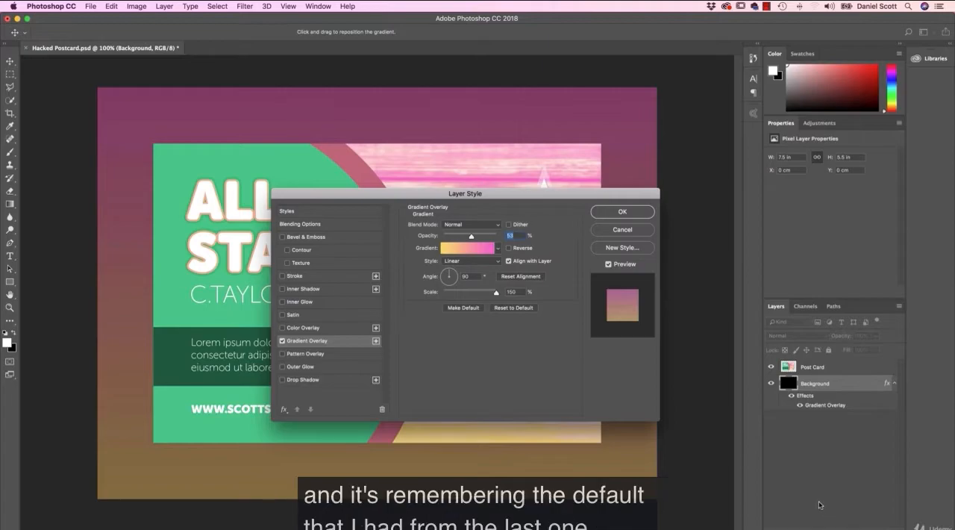
pyautogui.moveTo(476, 238); pyautogui.dragTo(508, 238)
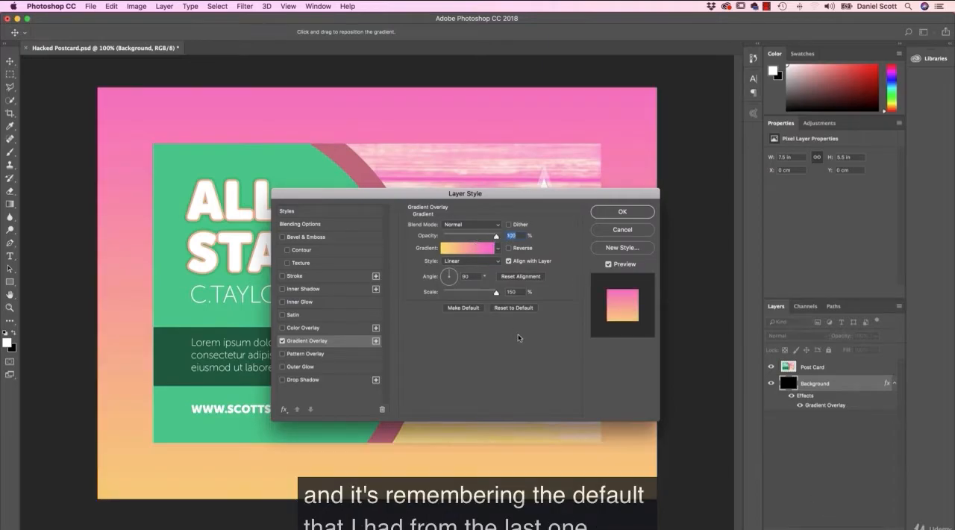
pyautogui.moveTo(501, 196); pyautogui.dragTo(629, 221)
pyautogui.click(604, 276)
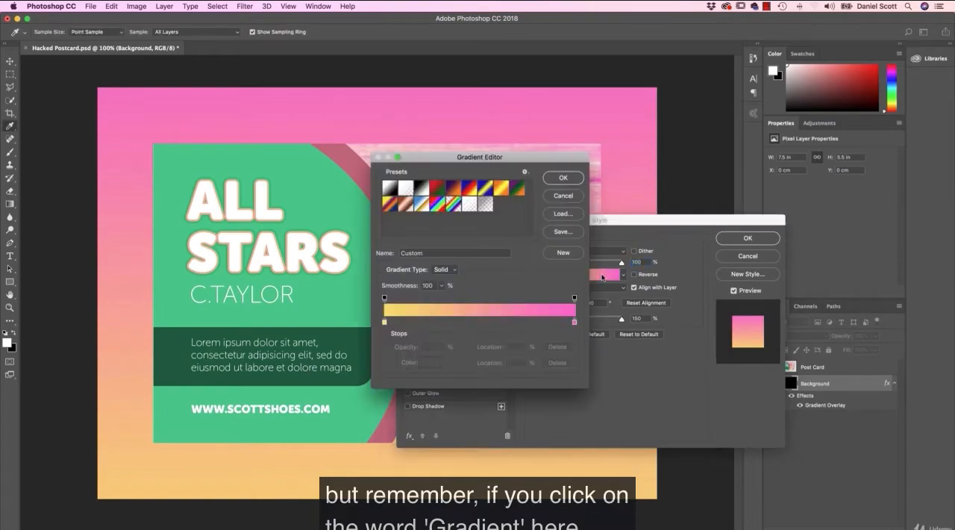
pyautogui.doubleClick(385, 322)
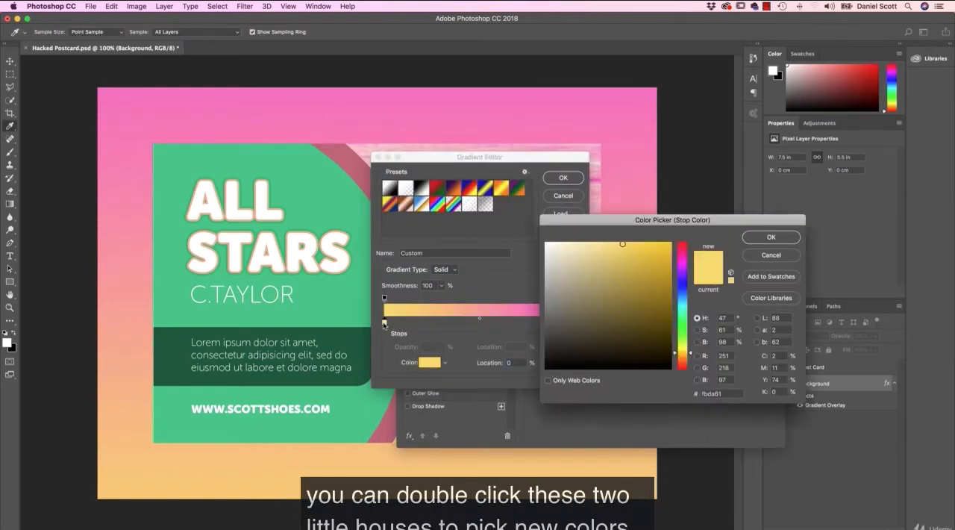
pyautogui.click(771, 254)
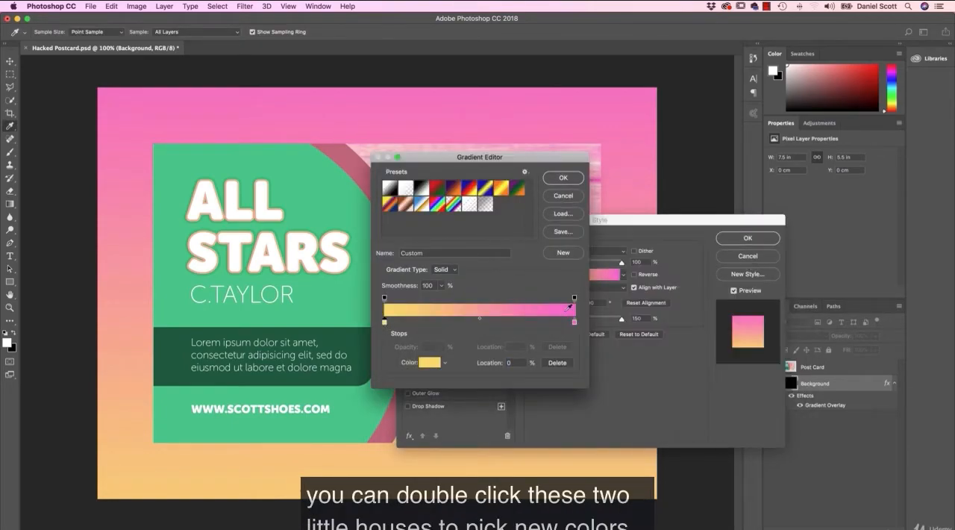
pyautogui.click(565, 197)
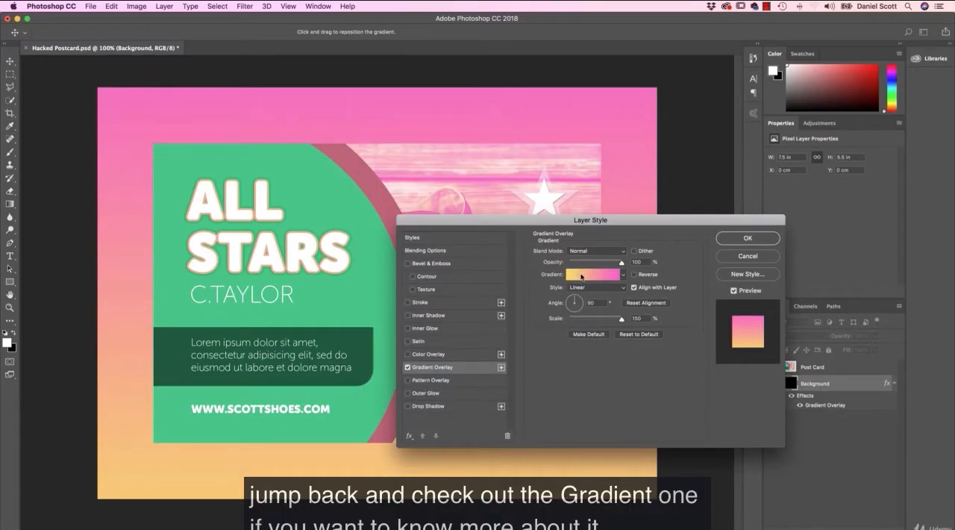
# Step: Set the Gradient Overlay's angle to 171° and its opacity to about 58%, and apply the layer style
pyautogui.click(566, 301)
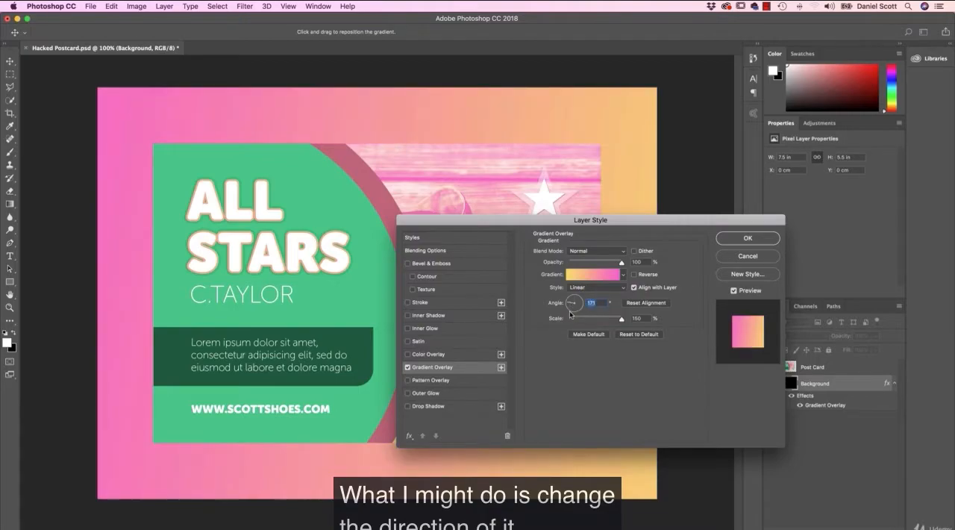
pyautogui.moveTo(622, 262); pyautogui.dragTo(600, 263)
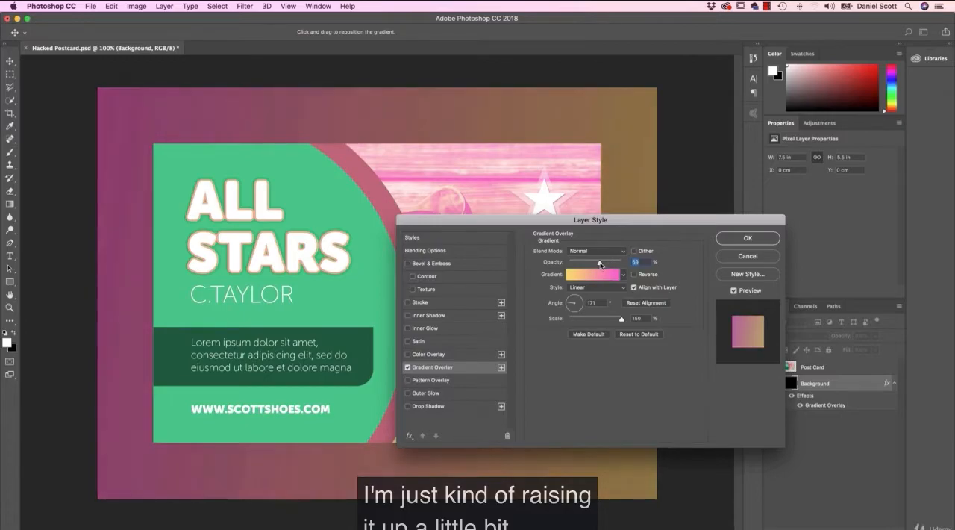
pyautogui.click(748, 238)
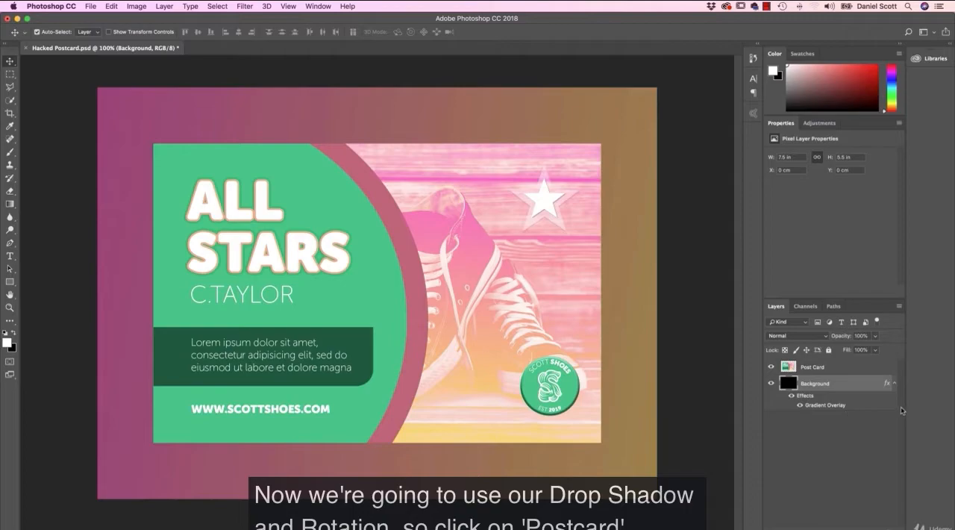
# Step: Rotate the Post Card layer about 6.15° counter-clockwise and shift it slightly upward on the canvas
pyautogui.click(807, 366)
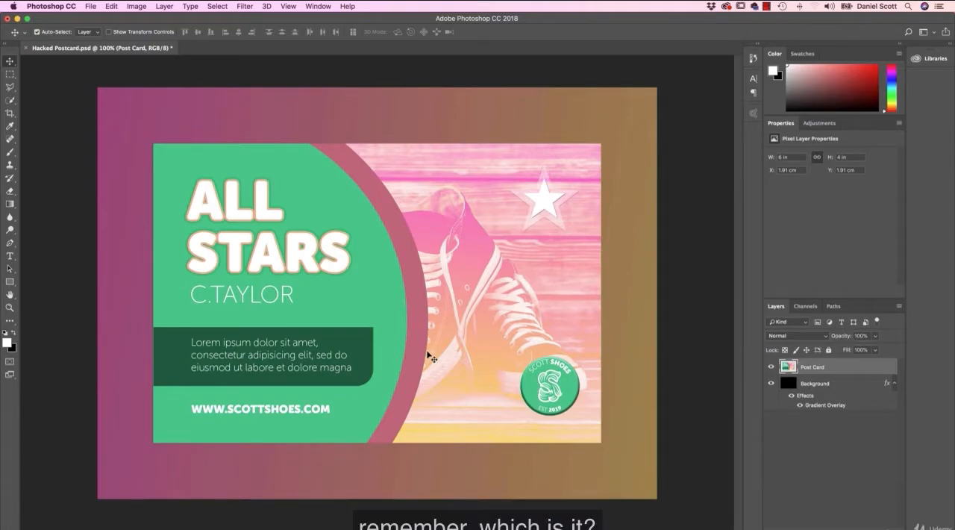
pyautogui.press('super+t')
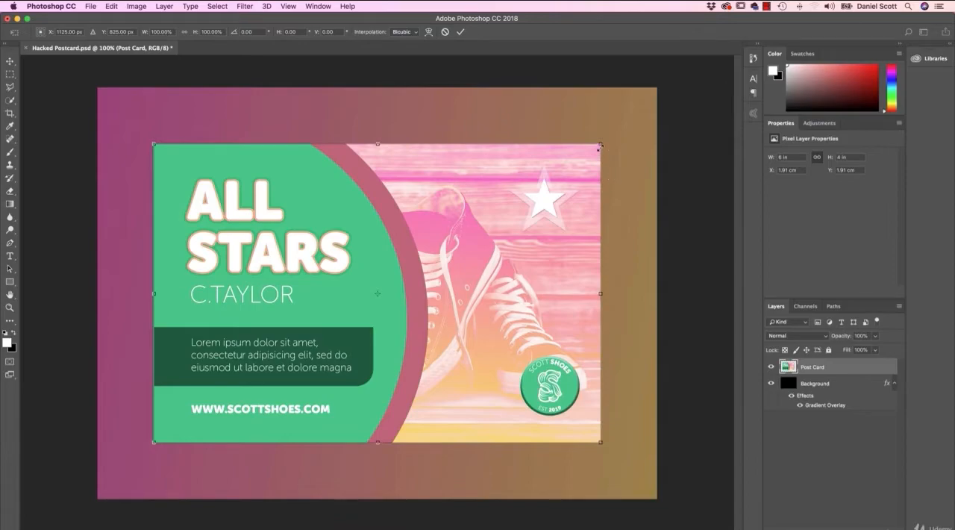
pyautogui.moveTo(613, 129); pyautogui.dragTo(597, 109)
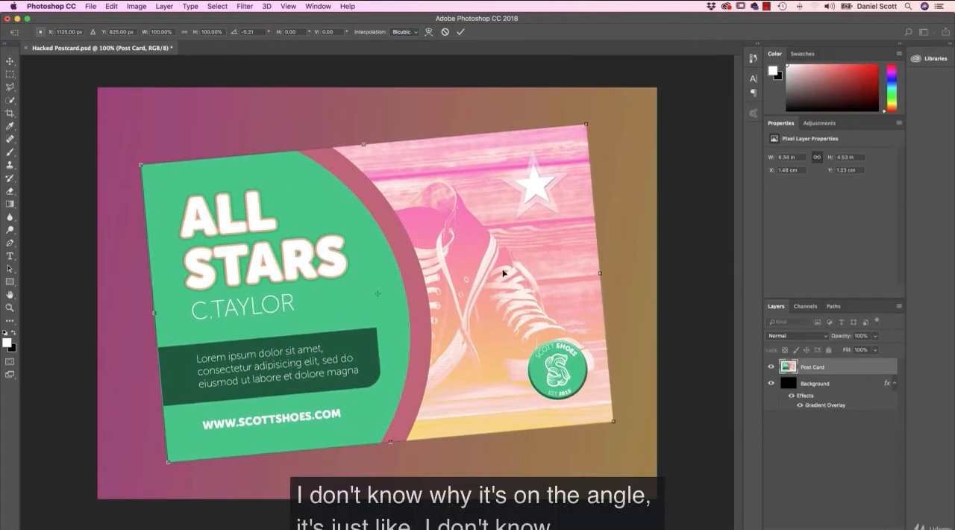
pyautogui.moveTo(509, 293); pyautogui.dragTo(508, 286)
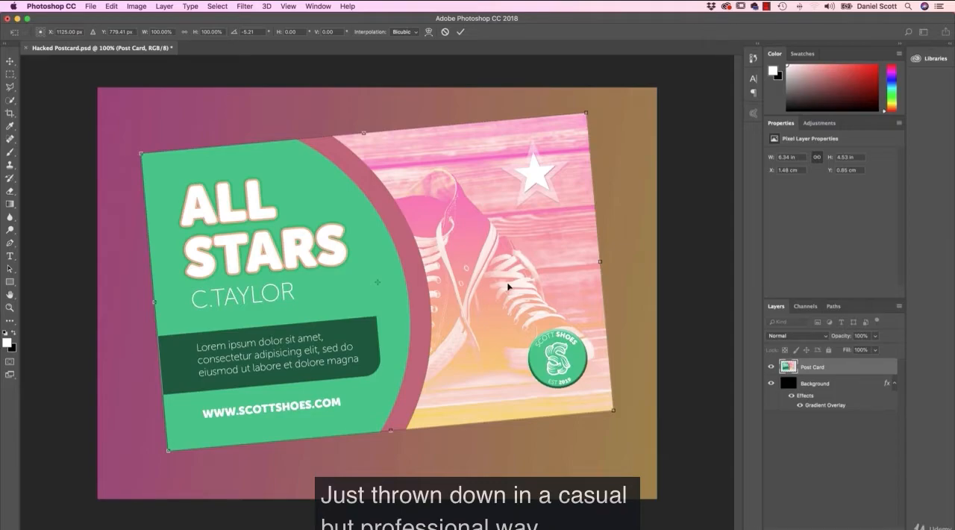
pyautogui.moveTo(683, 188); pyautogui.dragTo(611, 156)
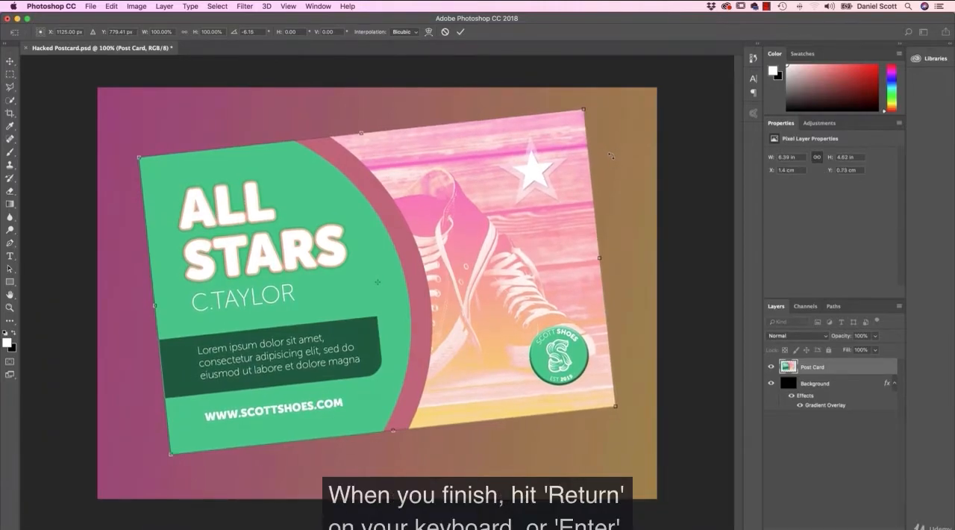
pyautogui.press('Return')
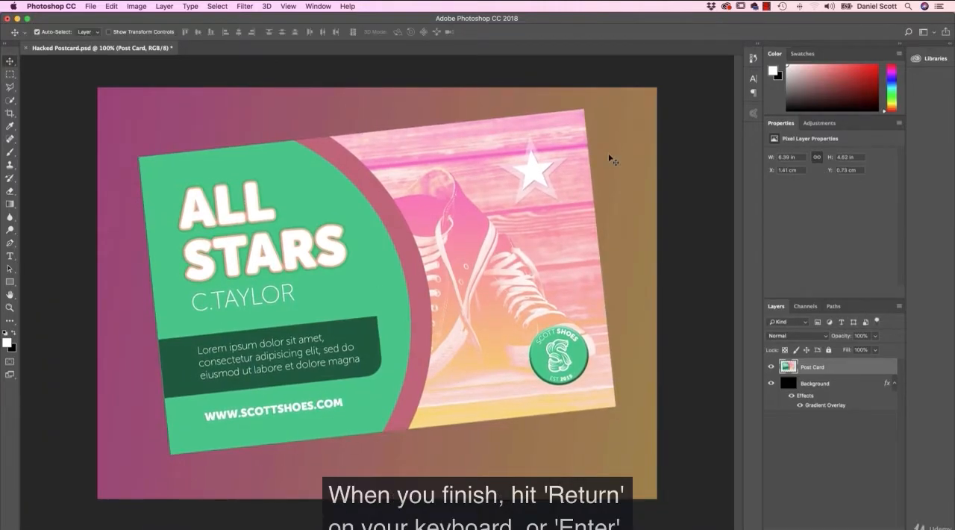
# Step: Give the Post Card layer a black Multiply drop shadow with 57% opacity, 95° angle, 45 px distance and 122 px size
pyautogui.click(820, 524)
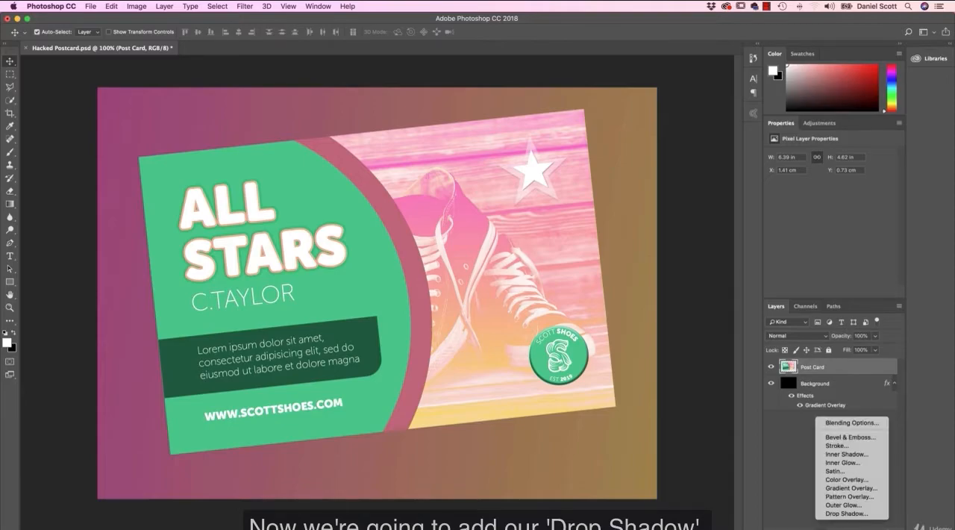
pyautogui.click(829, 513)
pyautogui.moveTo(677, 224); pyautogui.dragTo(693, 108)
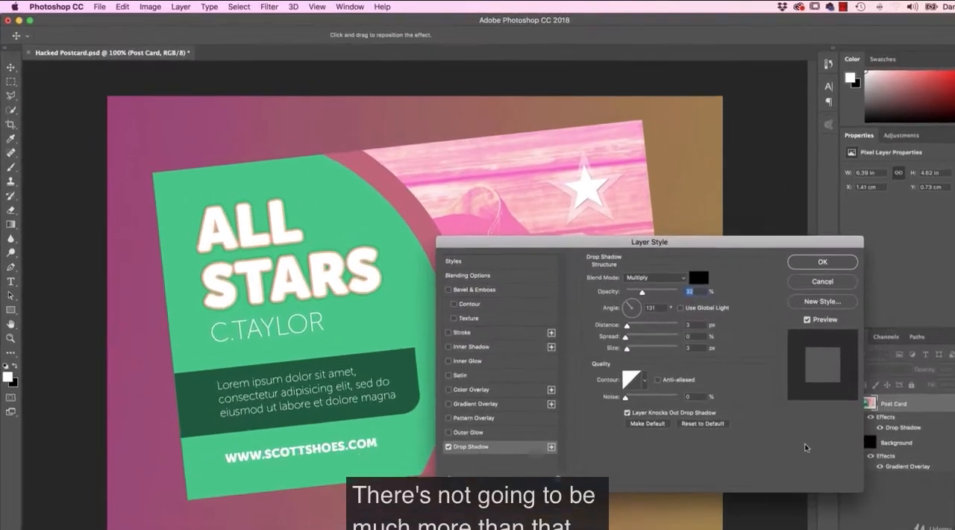
pyautogui.moveTo(831, 129); pyautogui.dragTo(796, 268)
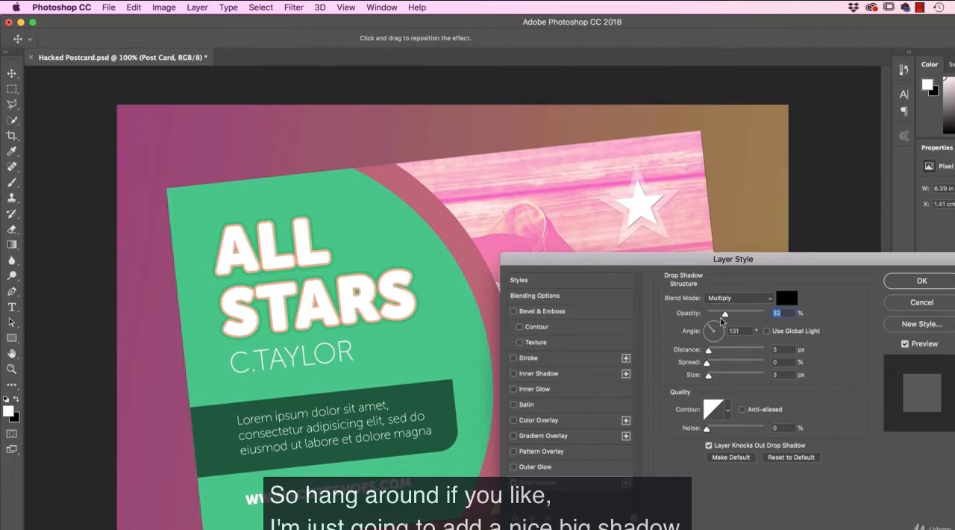
pyautogui.moveTo(730, 318); pyautogui.dragTo(741, 315)
pyautogui.moveTo(709, 351); pyautogui.dragTo(713, 327)
pyautogui.moveTo(708, 375); pyautogui.dragTo(737, 379)
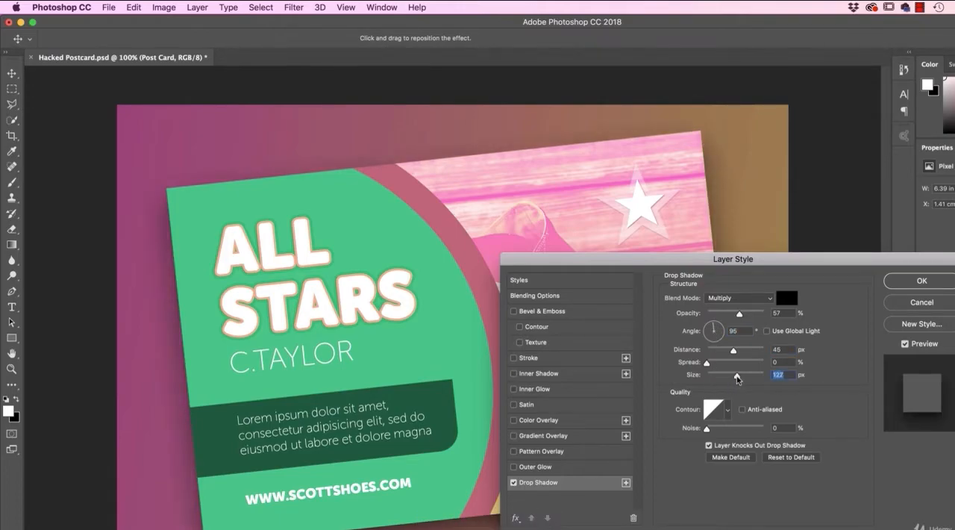
# Step: Try a 56% spread on the drop shadow, return it to 0% and apply the layer style
pyautogui.moveTo(788, 259); pyautogui.dragTo(650, 190)
pyautogui.moveTo(570, 295); pyautogui.dragTo(604, 304)
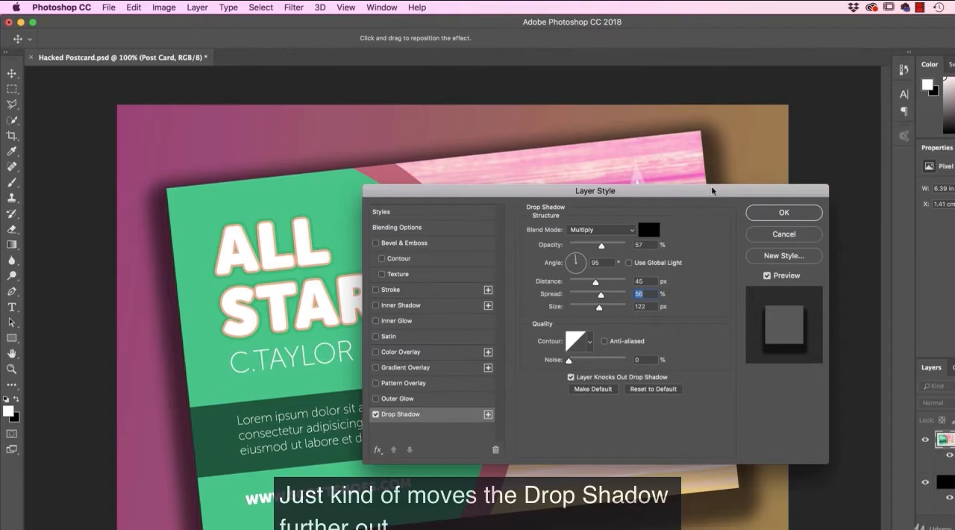
pyautogui.moveTo(601, 291); pyautogui.dragTo(538, 294)
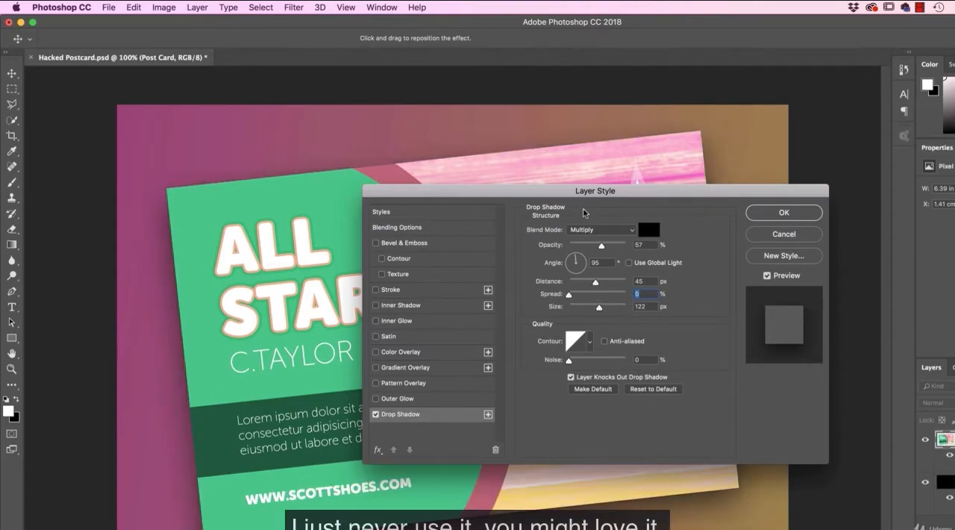
pyautogui.click(784, 212)
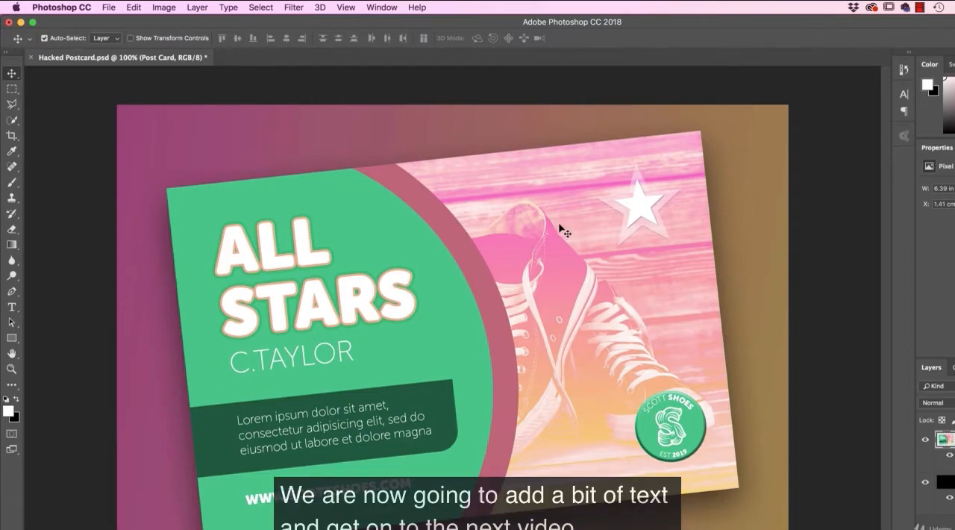
# Step: Add white point text reading CLIENT and PROJECT on two lines below the postcard's lower right corner
pyautogui.click(18, 305)
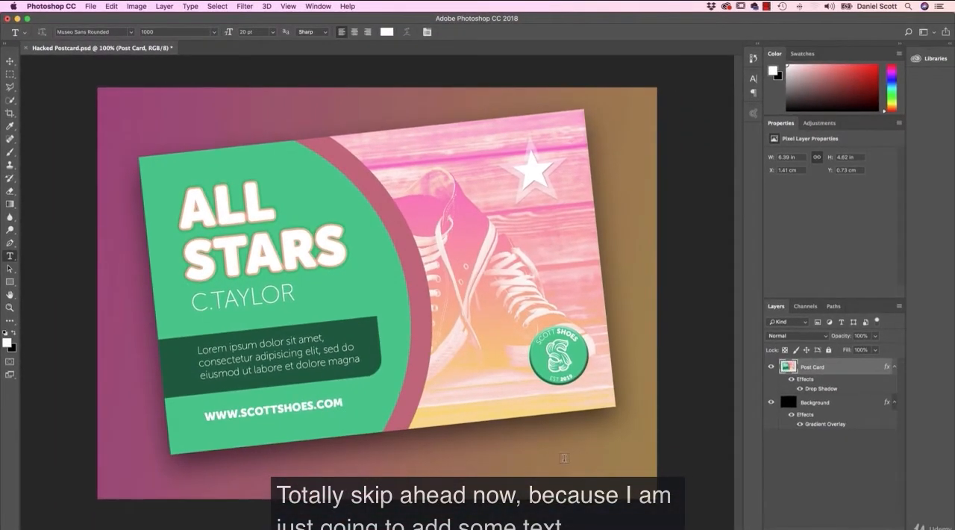
pyautogui.click(521, 459)
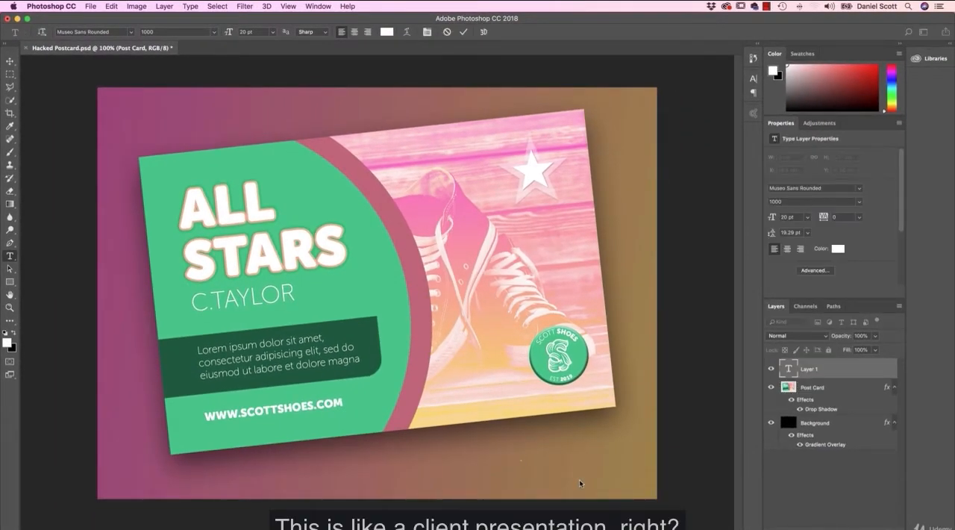
pyautogui.write('CLI')
pyautogui.press('BackSpace')
pyautogui.press('BackSpace')
pyautogui.press('BackSpace')
pyautogui.write('CLIENT')
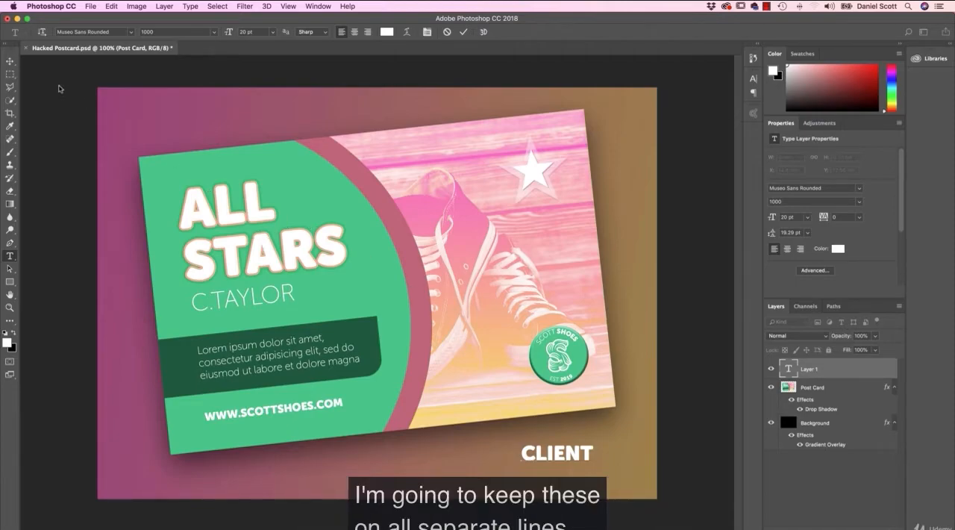
pyautogui.press('Return')
pyautogui.write('PROJECT')
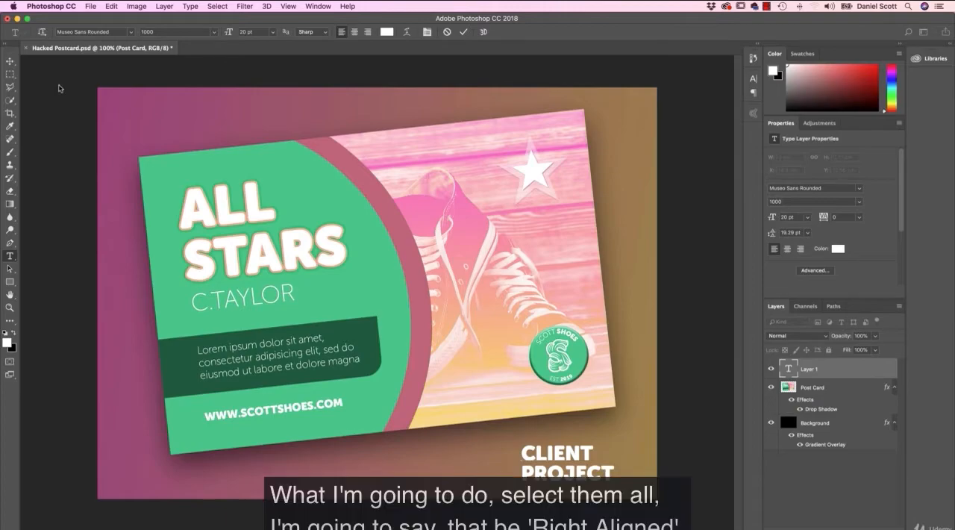
# Step: Right-align both lines of the CLIENT PROJECT text and change their font to Museo Slab 100
pyautogui.press('super+a')
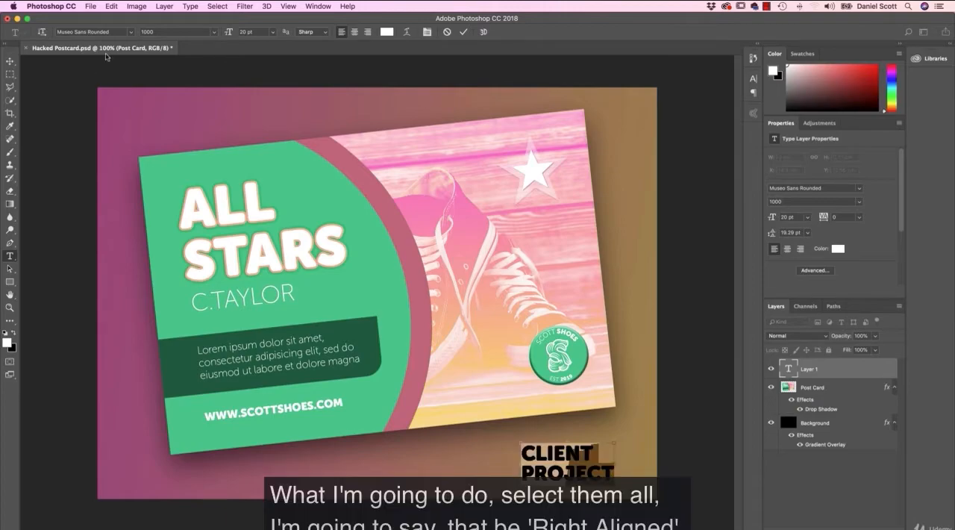
pyautogui.click(800, 249)
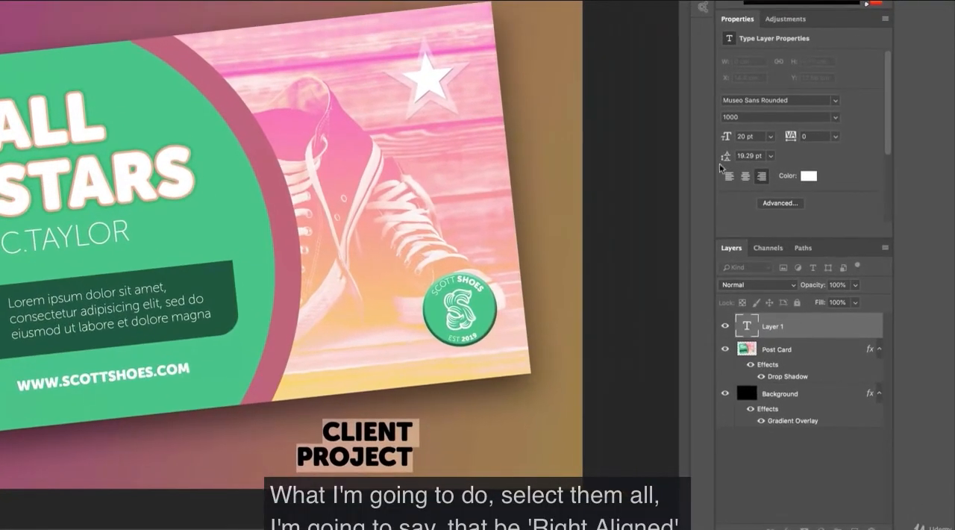
pyautogui.click(788, 99)
pyautogui.write('MUE')
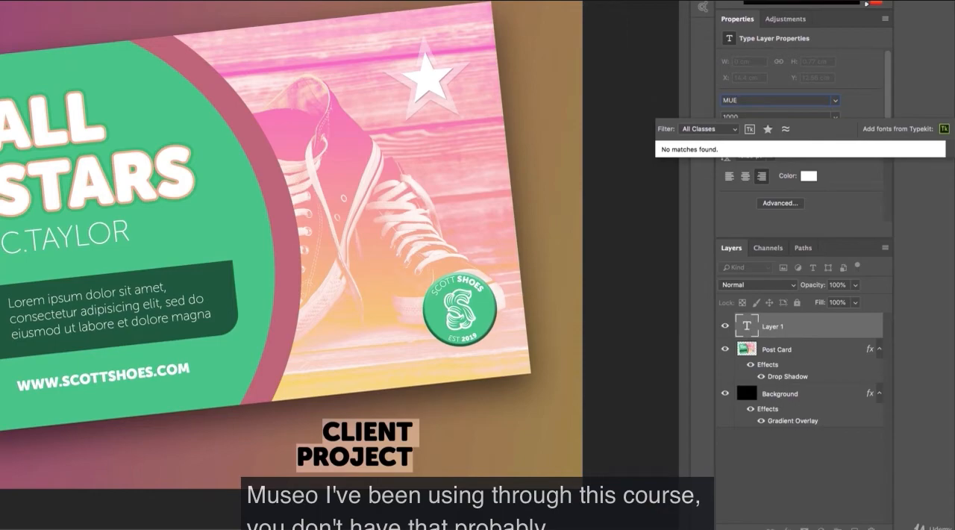
pyautogui.press('BackSpace')
pyautogui.write('S')
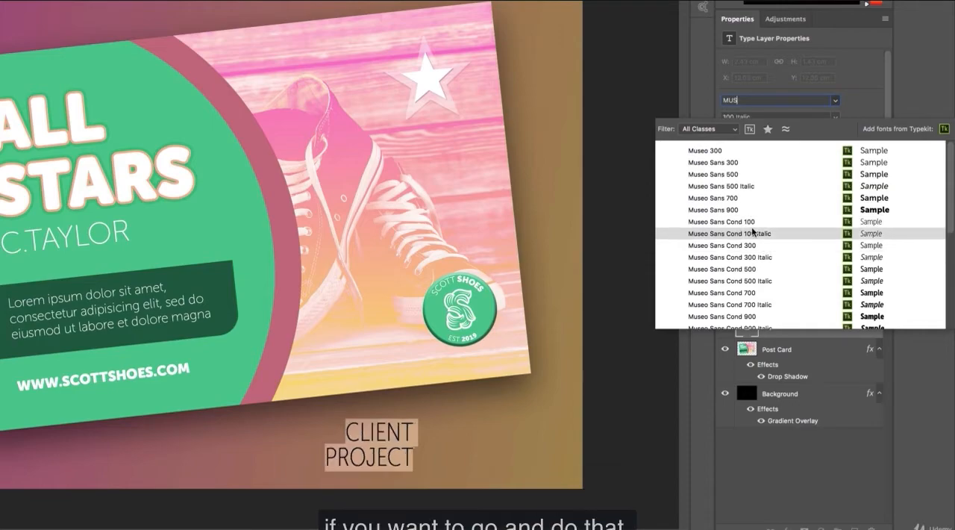
pyautogui.scroll(-2, 747, 257)
pyautogui.scroll(-2, 745, 267)
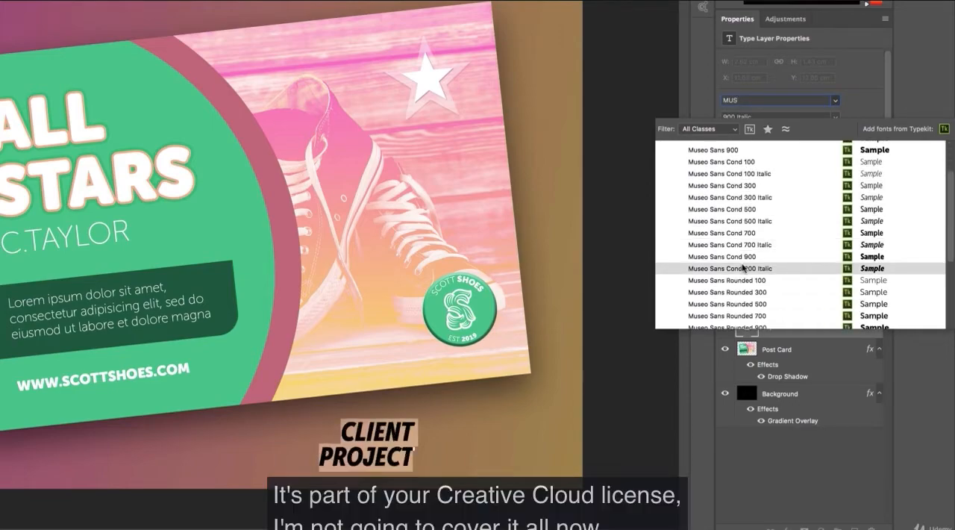
pyautogui.scroll(-2, 738, 242)
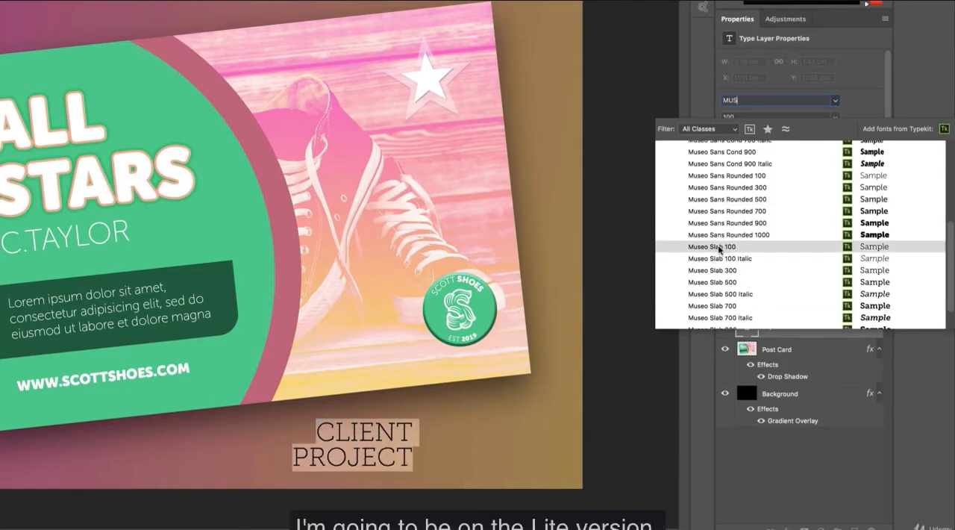
pyautogui.click(727, 248)
# Step: Set the CLIENT PROJECT text to a font size of 11 pt with 10 pt leading
pyautogui.moveTo(721, 142); pyautogui.dragTo(718, 142)
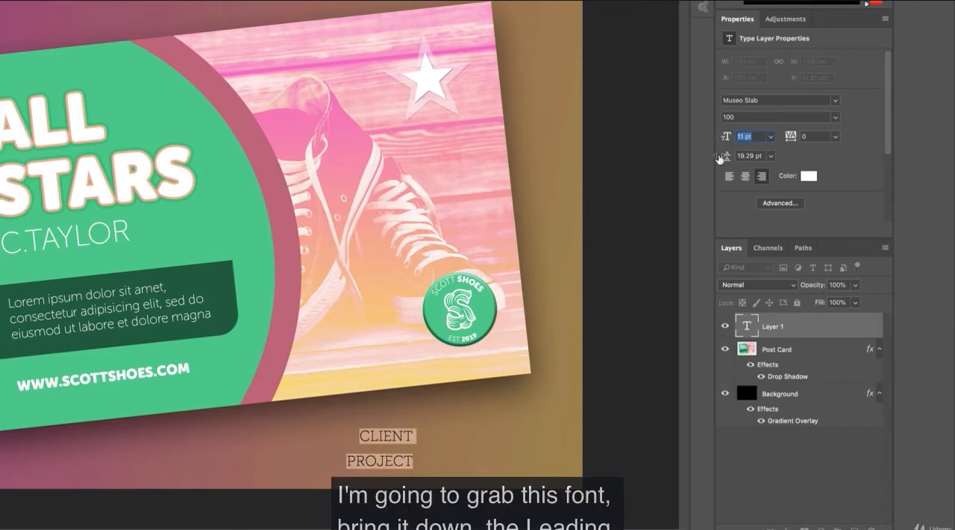
pyautogui.click(835, 137)
pyautogui.click(870, 166)
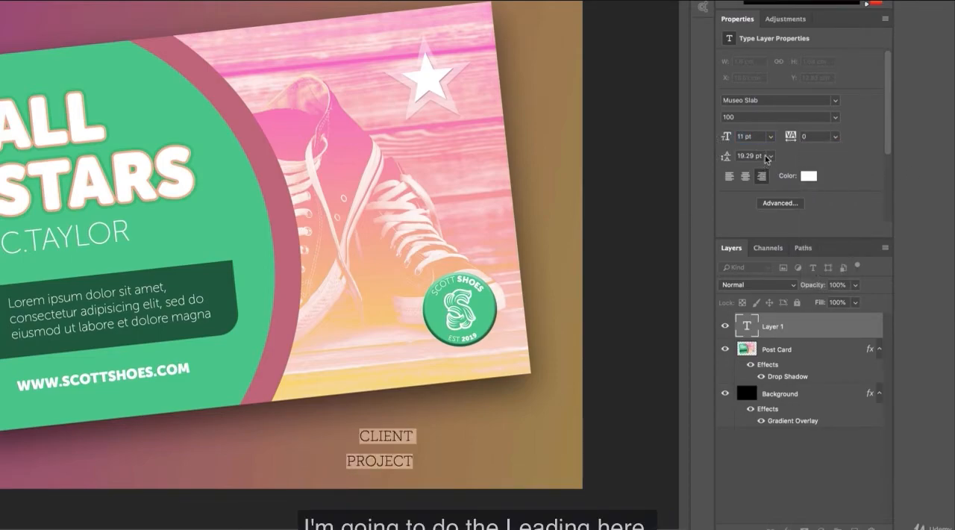
pyautogui.click(770, 156)
pyautogui.click(769, 218)
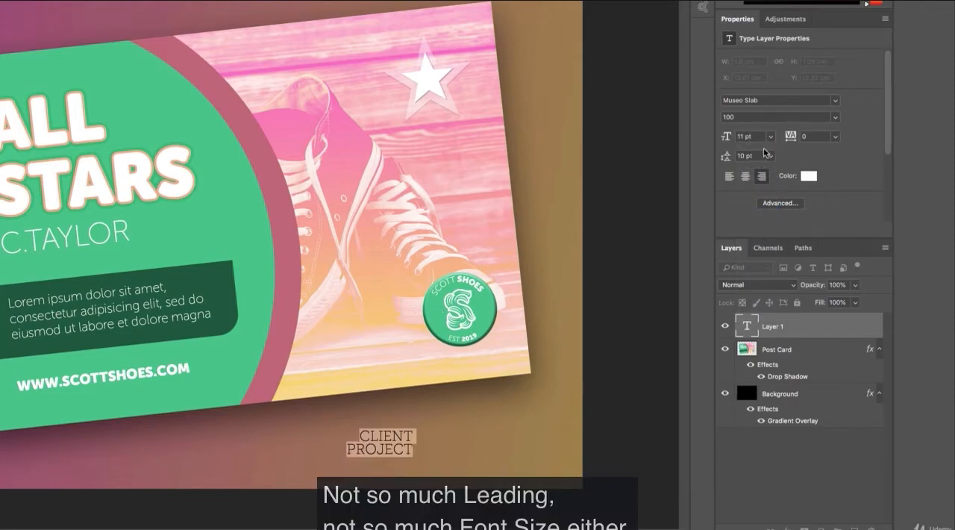
# Step: Set the CLIENT PROJECT text's font size to 8 pt and move it down and right to about X 14.24 cm, Y 12.76 cm
pyautogui.moveTo(729, 139); pyautogui.dragTo(723, 139)
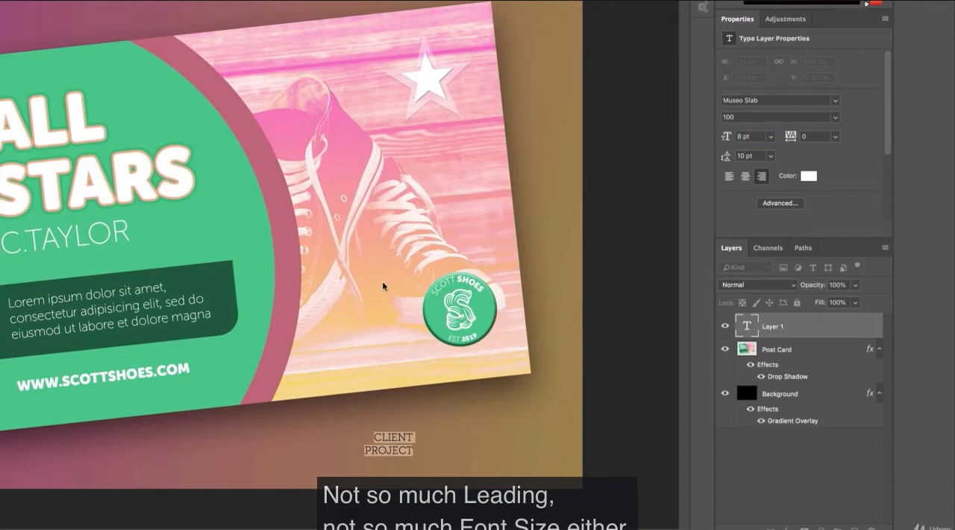
pyautogui.press('super+Return')
pyautogui.moveTo(403, 442); pyautogui.dragTo(436, 457)
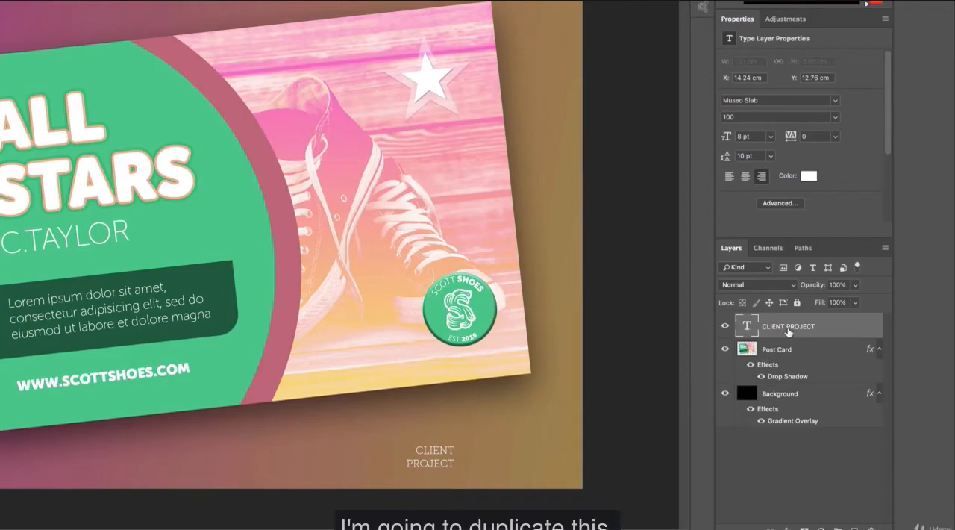
# Step: Duplicate the CLIENT PROJECT text layer and move the copy about 2 cm straight to the right of the original
pyautogui.rightClick(784, 332)
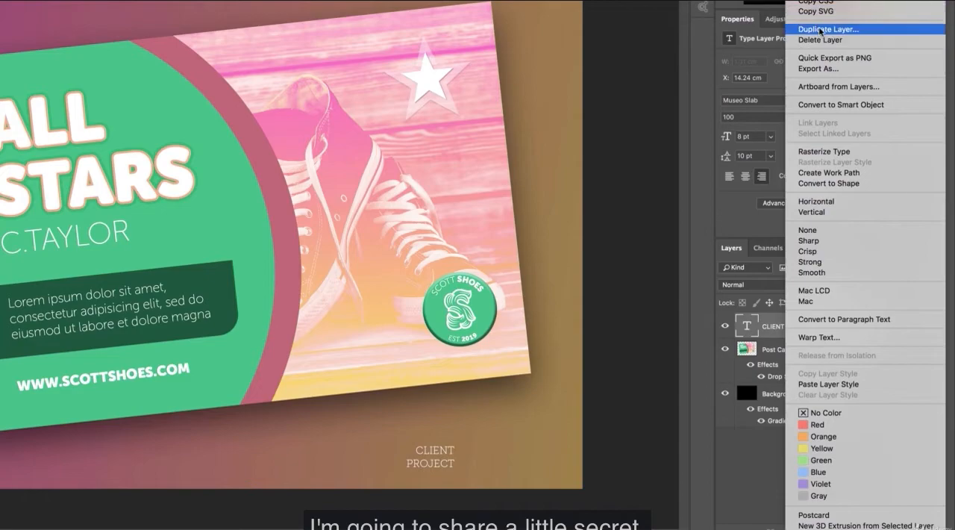
pyautogui.click(757, 459)
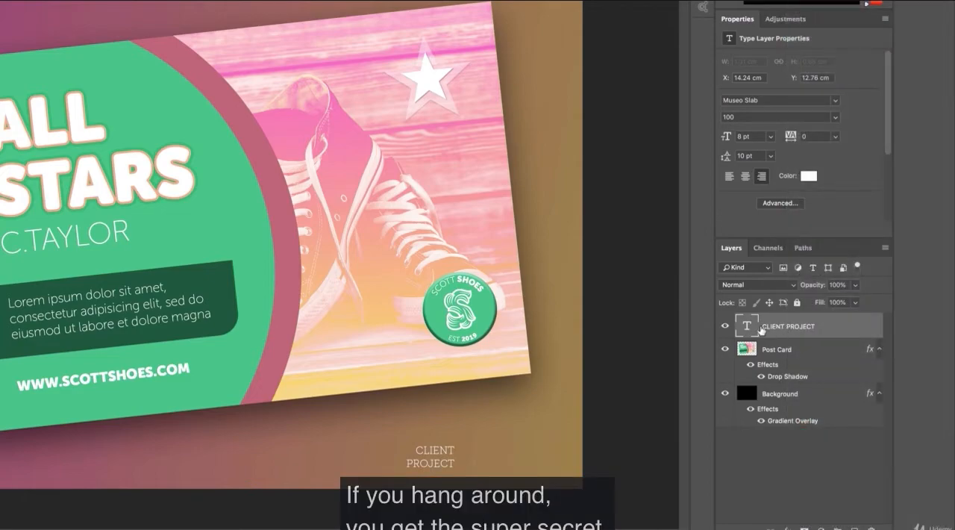
pyautogui.moveTo(782, 329); pyautogui.dragTo(856, 527)
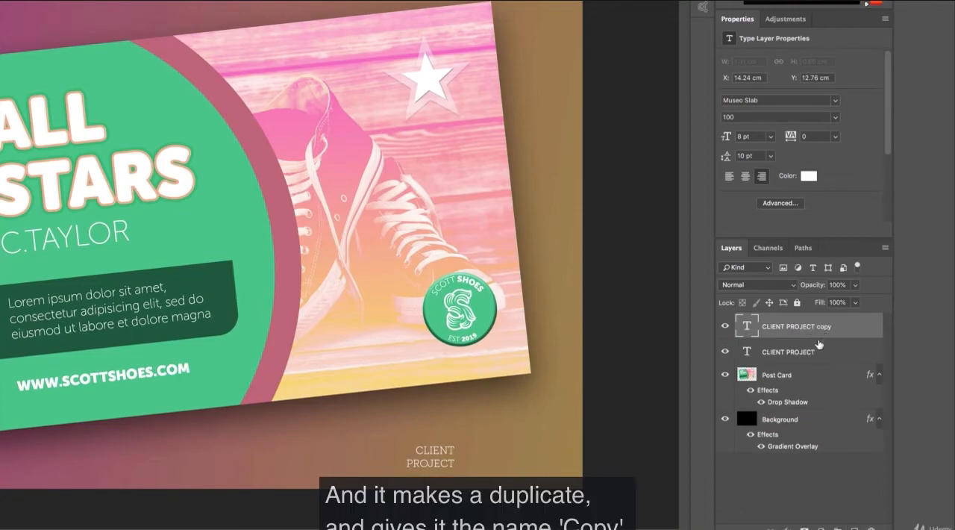
pyautogui.moveTo(418, 458); pyautogui.dragTo(495, 459)
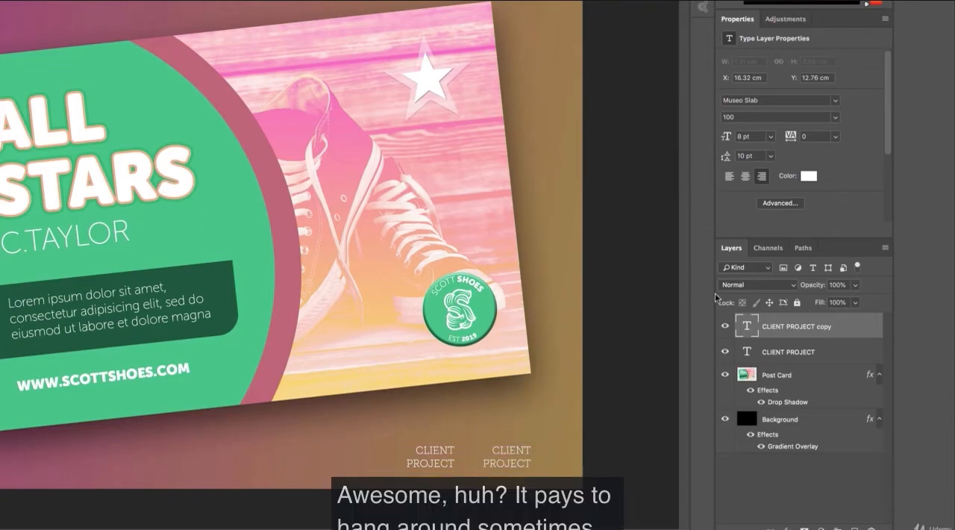
# Step: Left-align the copied text, move it back beside the original at about X 15.92 cm, and set its font style to 900
pyautogui.click(729, 176)
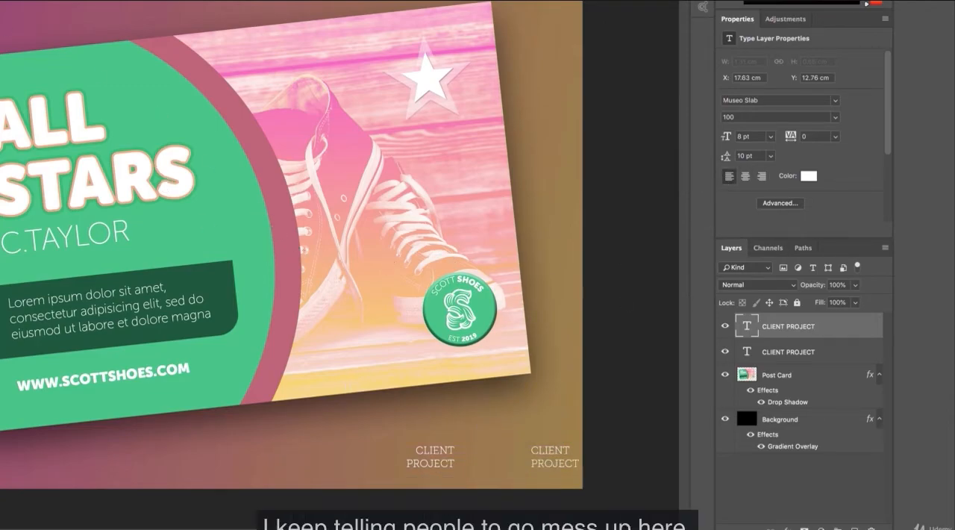
pyautogui.moveTo(554, 452); pyautogui.dragTo(491, 454)
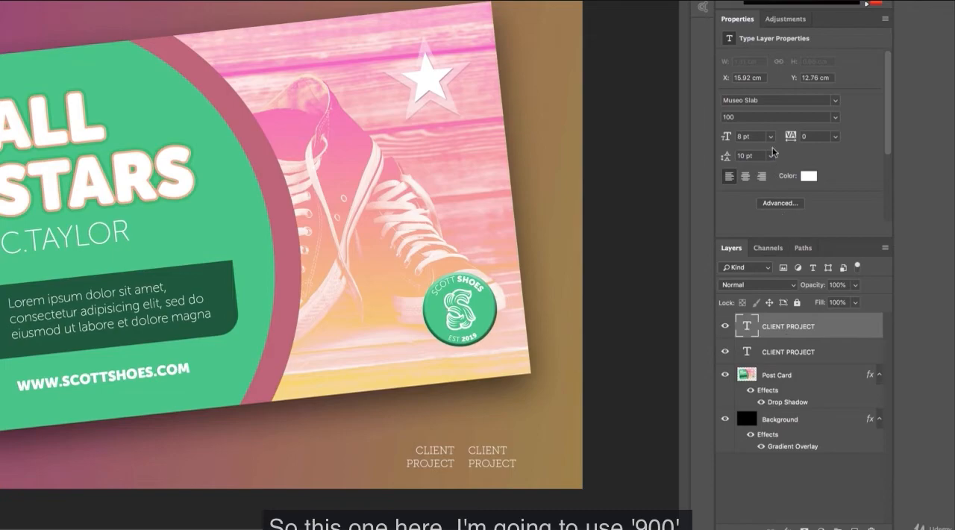
pyautogui.click(833, 117)
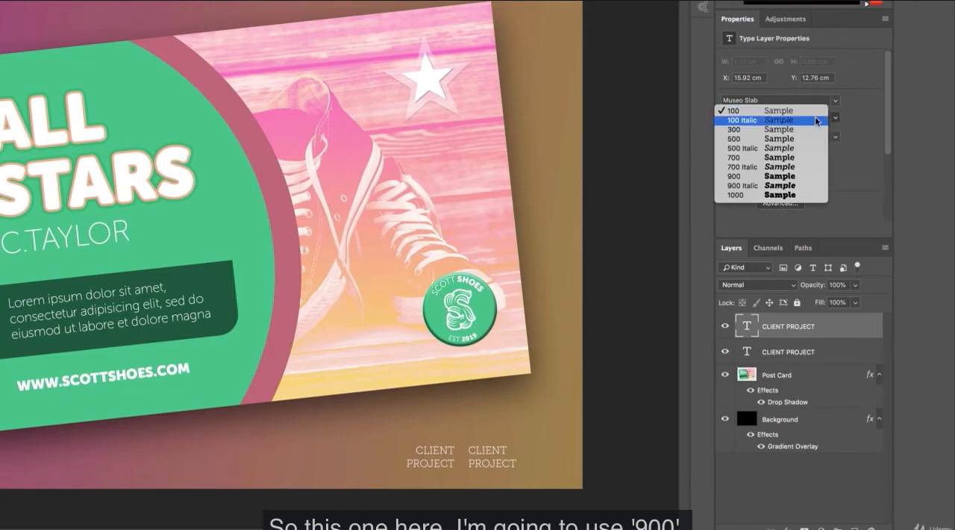
pyautogui.click(761, 180)
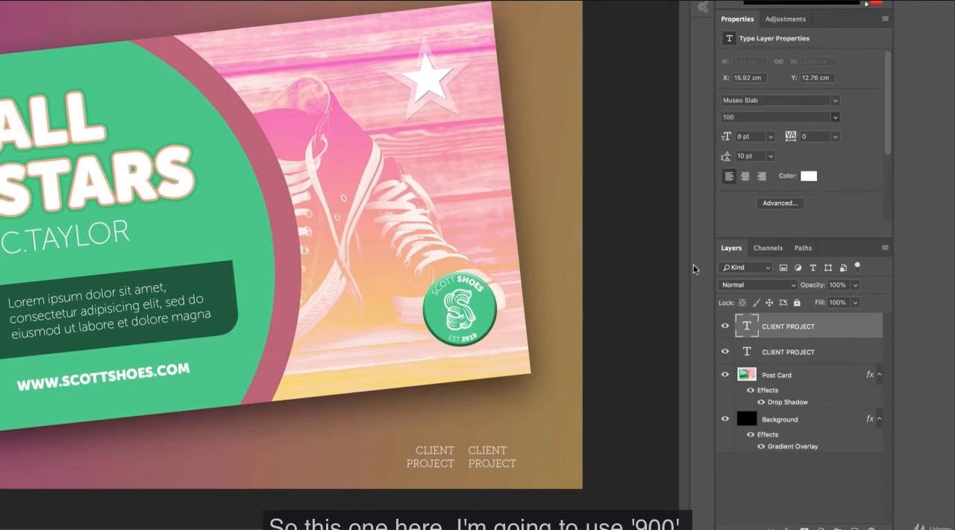
# Step: Replace the bold copy's two lines with SCOTT SHOES and SPRING SALE POSTCARD
pyautogui.doubleClick(492, 450)
pyautogui.write('S')
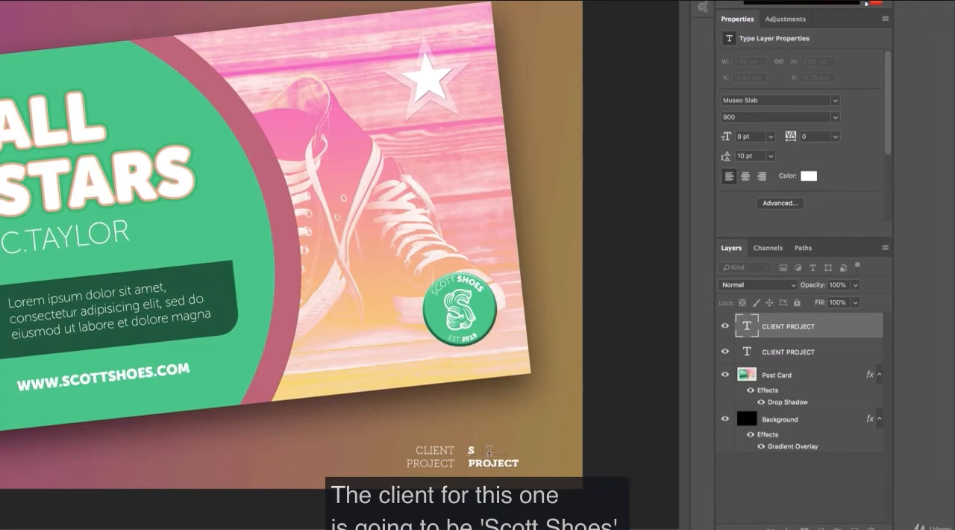
pyautogui.write('COTT SHGOE')
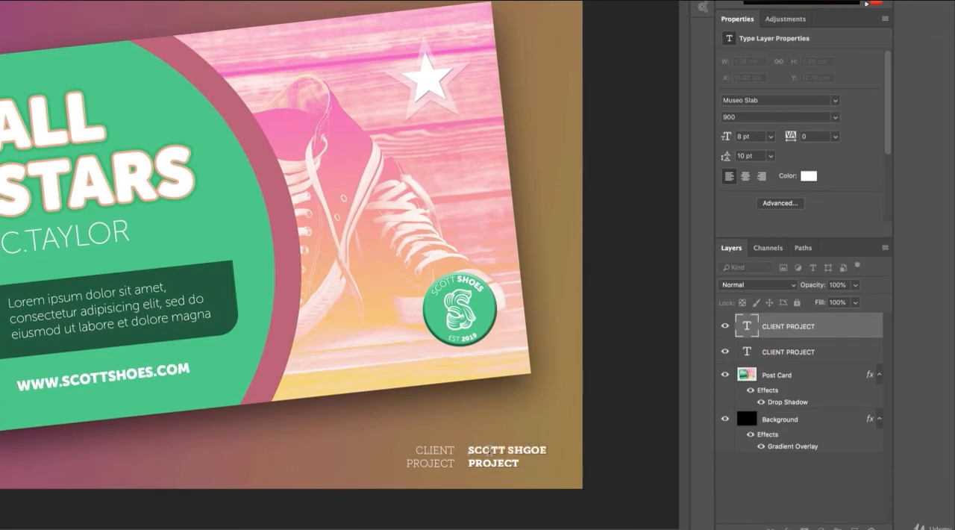
pyautogui.press('BackSpace')
pyautogui.press('BackSpace')
pyautogui.press('BackSpace')
pyautogui.write('OES')
pyautogui.doubleClick(487, 461)
pyautogui.write('SPRING SALE POSTCA')
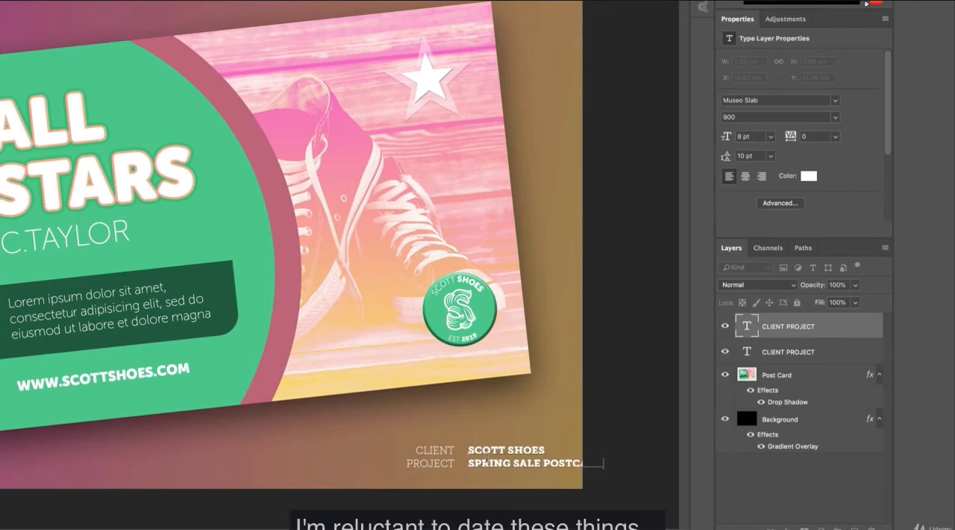
pyautogui.hotkey('ctrl', 'Return')
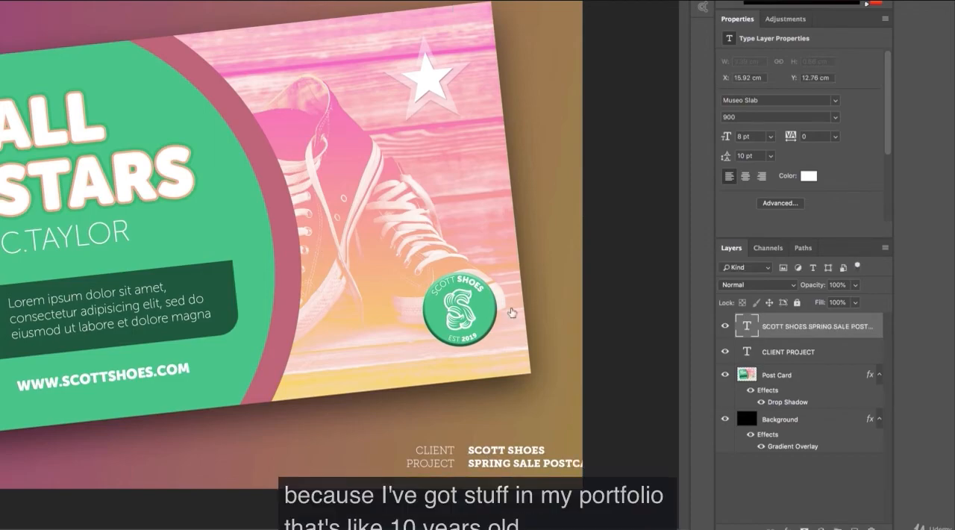
pyautogui.click(833, 361)
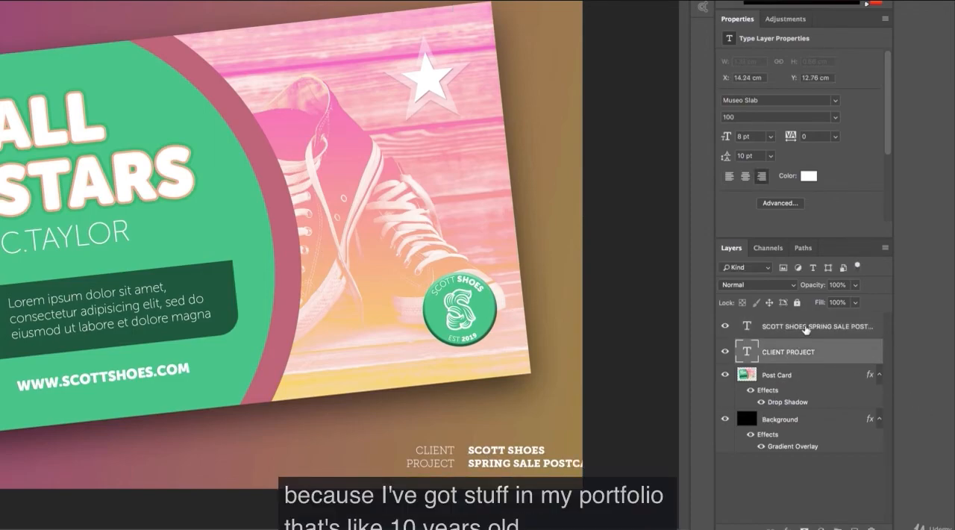
pyautogui.keyDown('shift'); pyautogui.click(806, 330); pyautogui.keyUp('shift')
pyautogui.keyDown('ctrl'); pyautogui.click(797, 420); pyautogui.keyUp('ctrl')
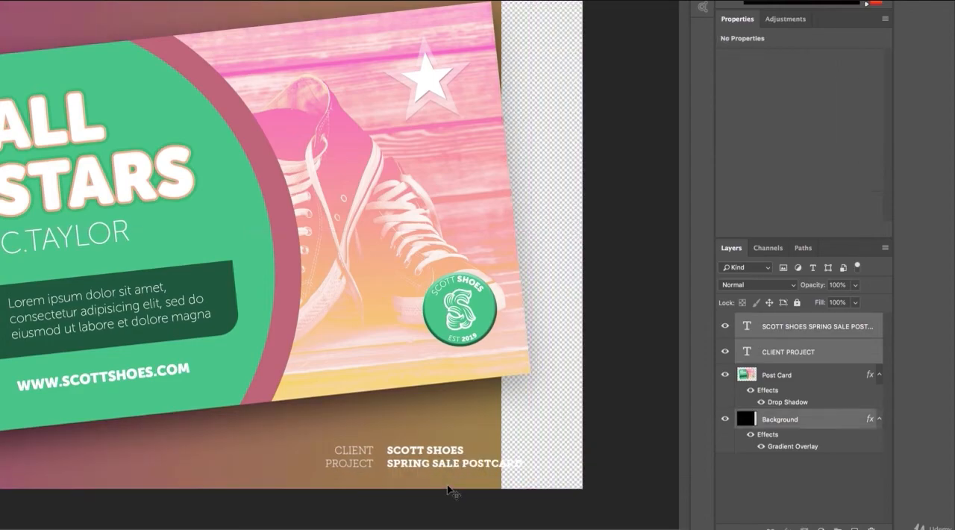
pyautogui.click(804, 486)
# Step: Move both text layers together horizontally to the left until SPRING SALE POSTCARD fits inside the canvas, then deselect the layers
pyautogui.click(793, 360)
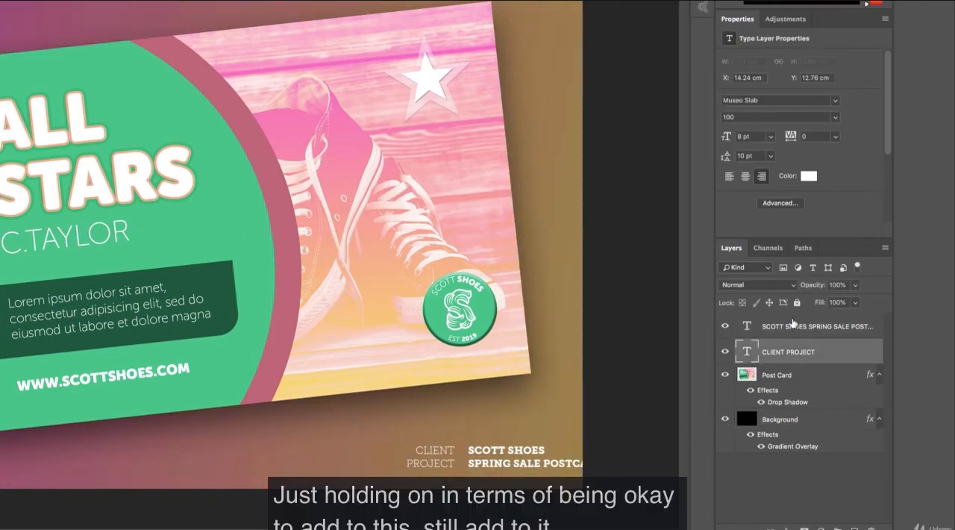
pyautogui.keyDown('shift'); pyautogui.click(794, 327); pyautogui.keyUp('shift')
pyautogui.moveTo(499, 453); pyautogui.dragTo(449, 452)
pyautogui.click(799, 479)
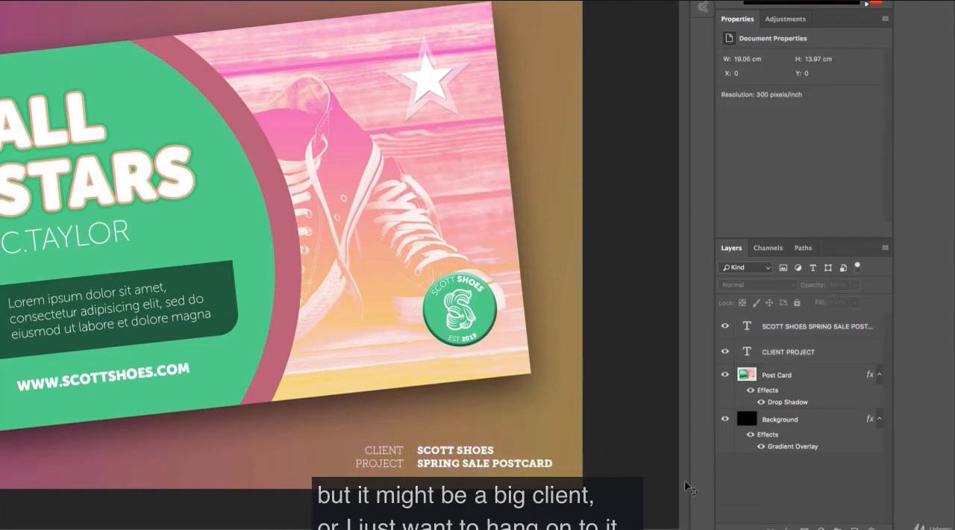